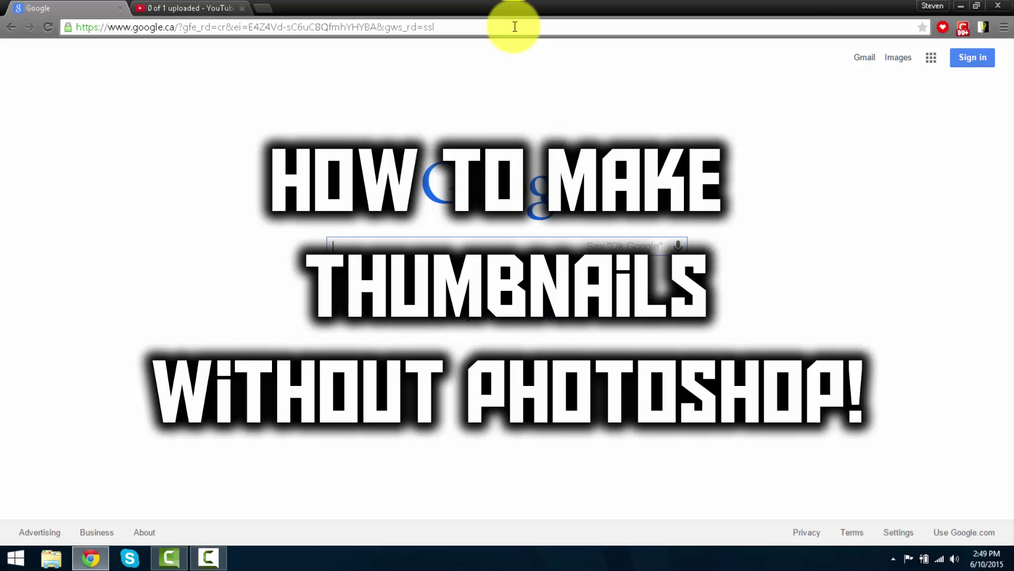
- Load panzoid.com's Backgrounder tool page from Chrome's address bar
left_click(515, 27)
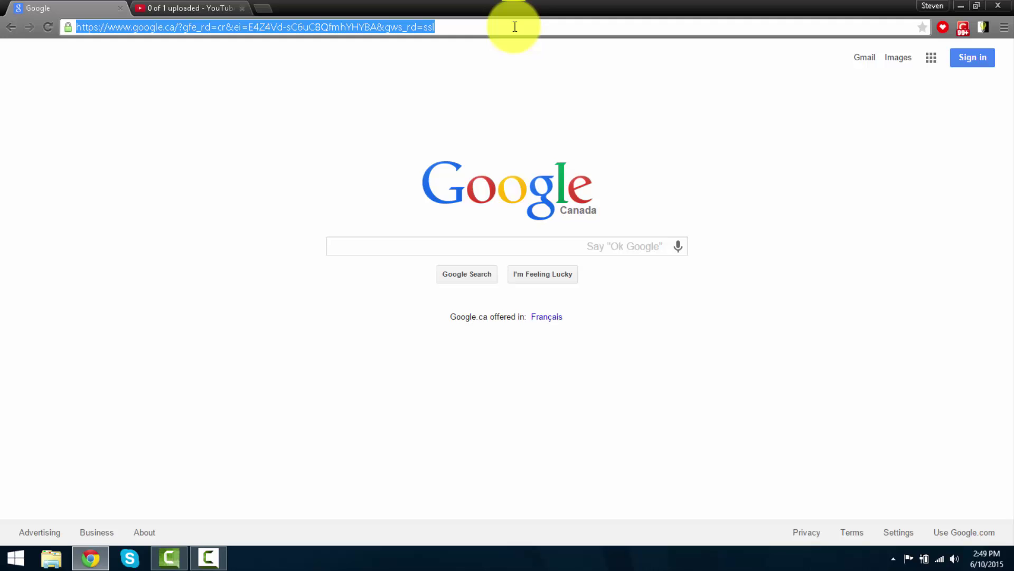
type("panzoid.com")
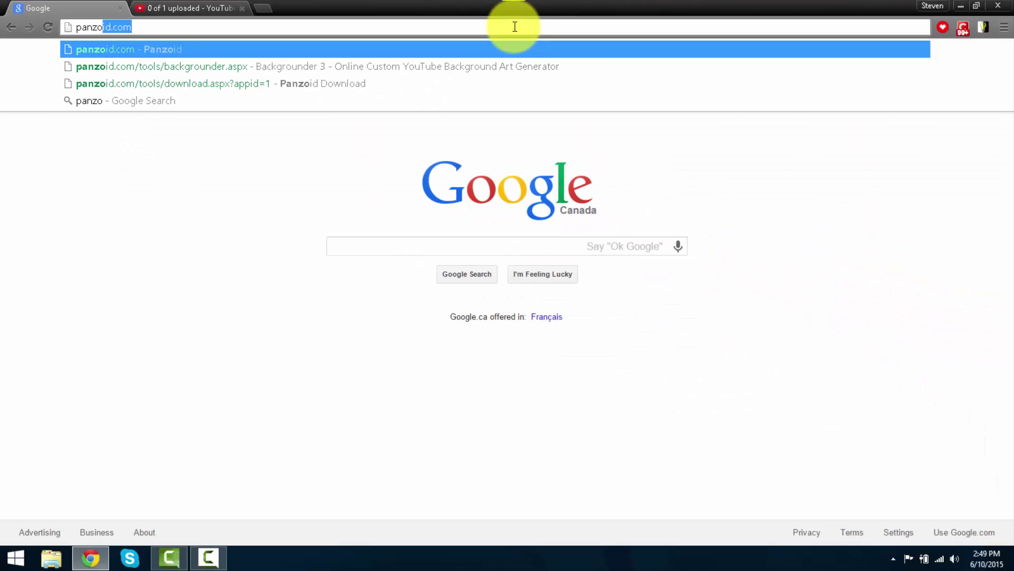
key("Right")
key("Return")
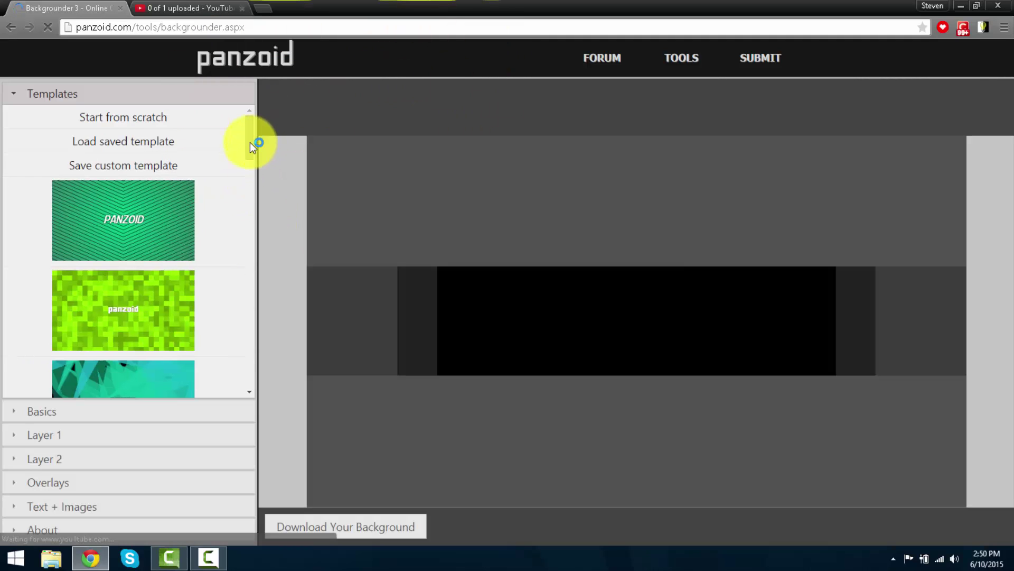
- Expand Layer 2, choose Upload an image, and open its File Select picker
left_click_drag(251, 143, 282, 107)
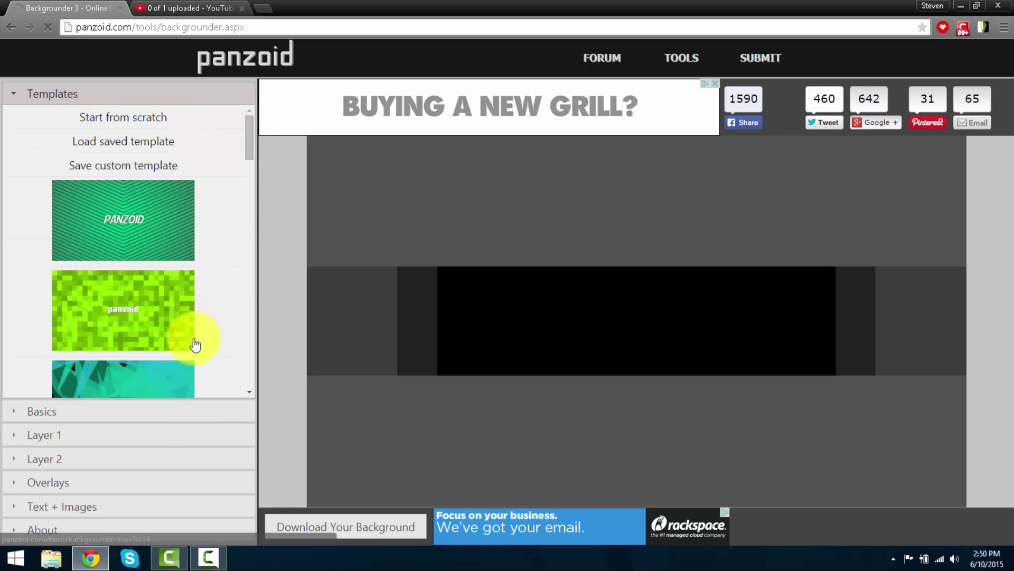
left_click_drag(249, 131, 222, 408)
left_click(199, 456)
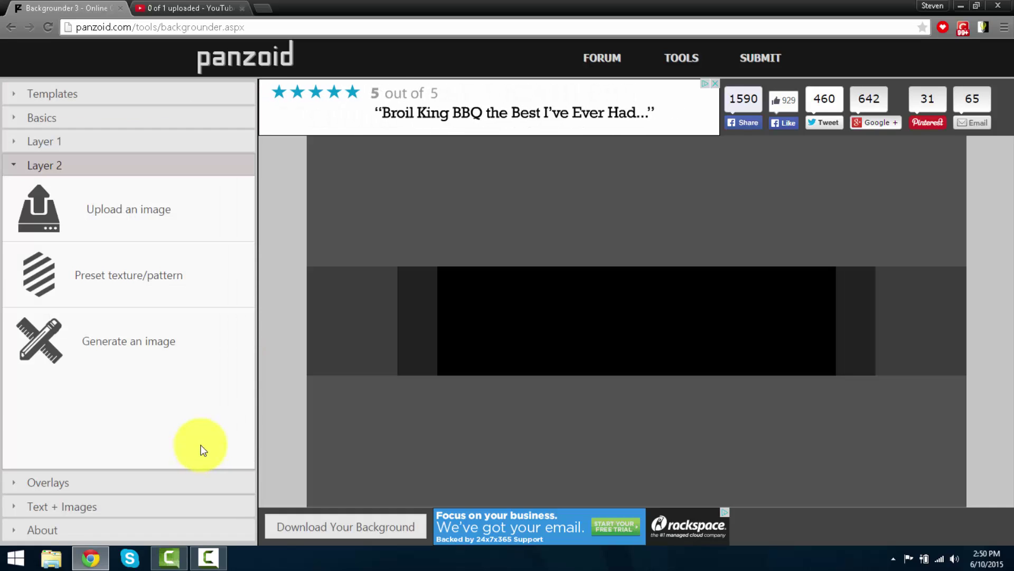
left_click(159, 221)
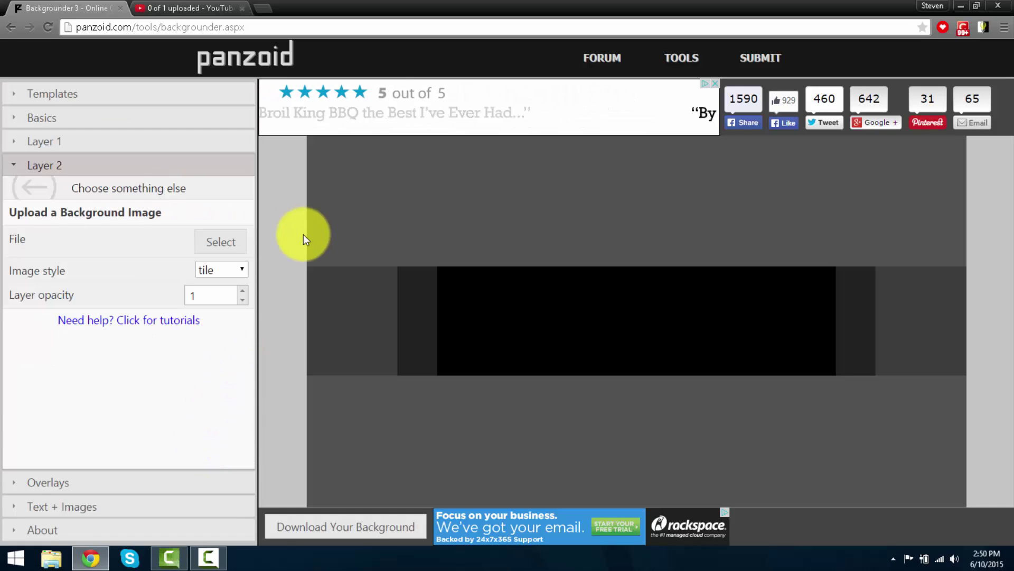
left_click(230, 241)
left_click(236, 241)
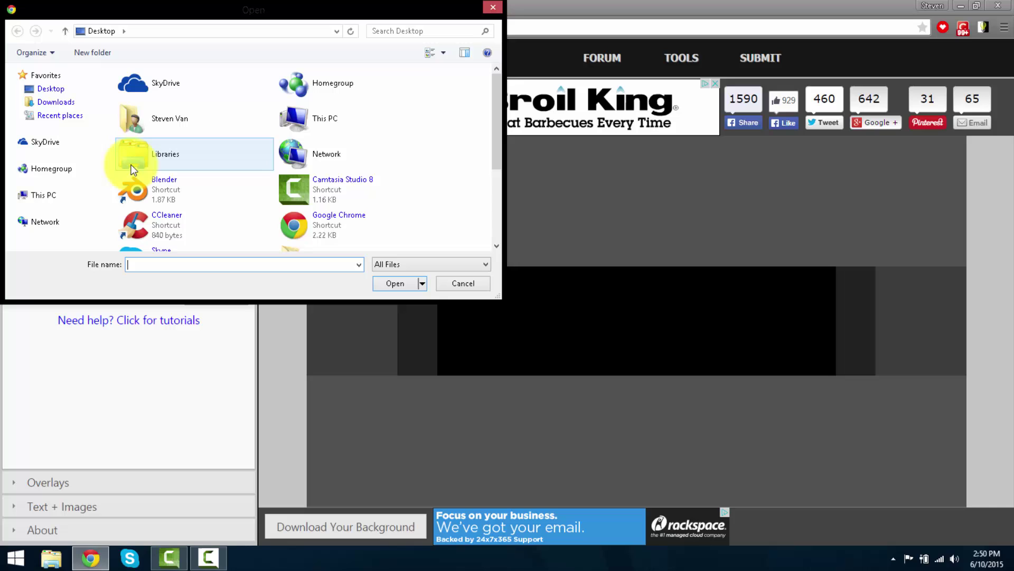
- Pick Blue Geometric from the YouTube > Wallpaper folder as the Layer 2 image
scroll(482, 210, "down", 5)
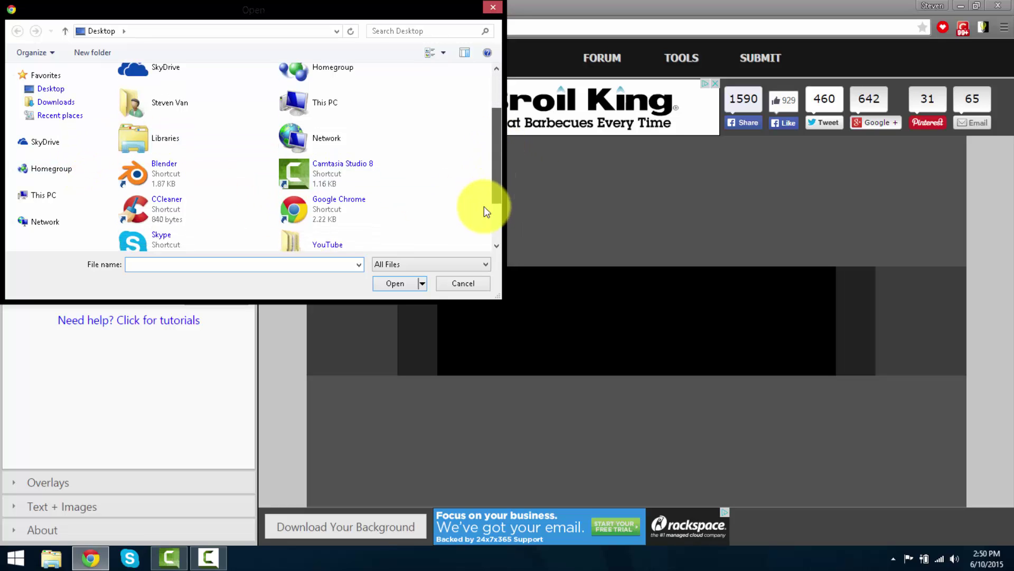
double_click(370, 145)
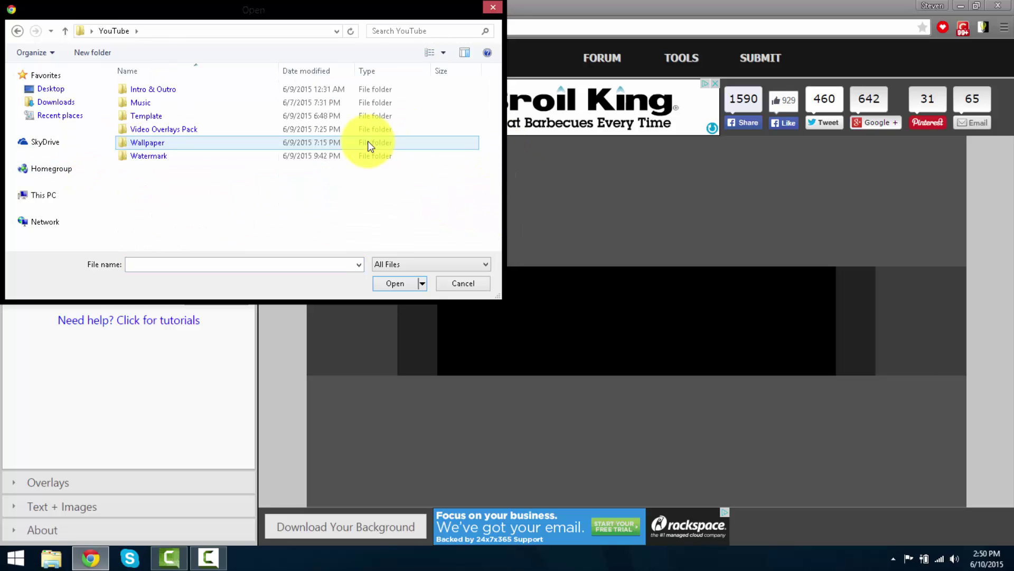
double_click(322, 145)
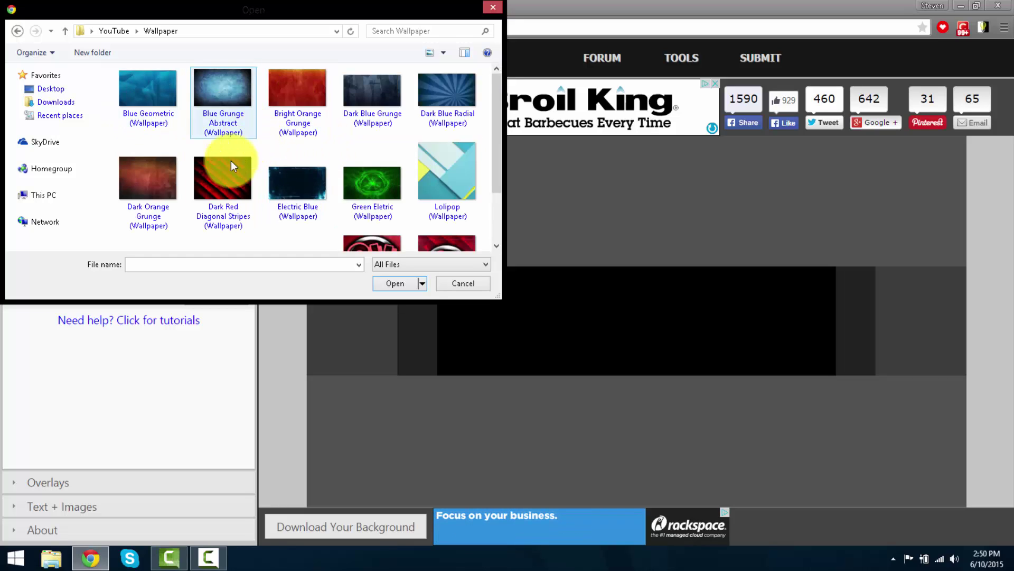
double_click(159, 100)
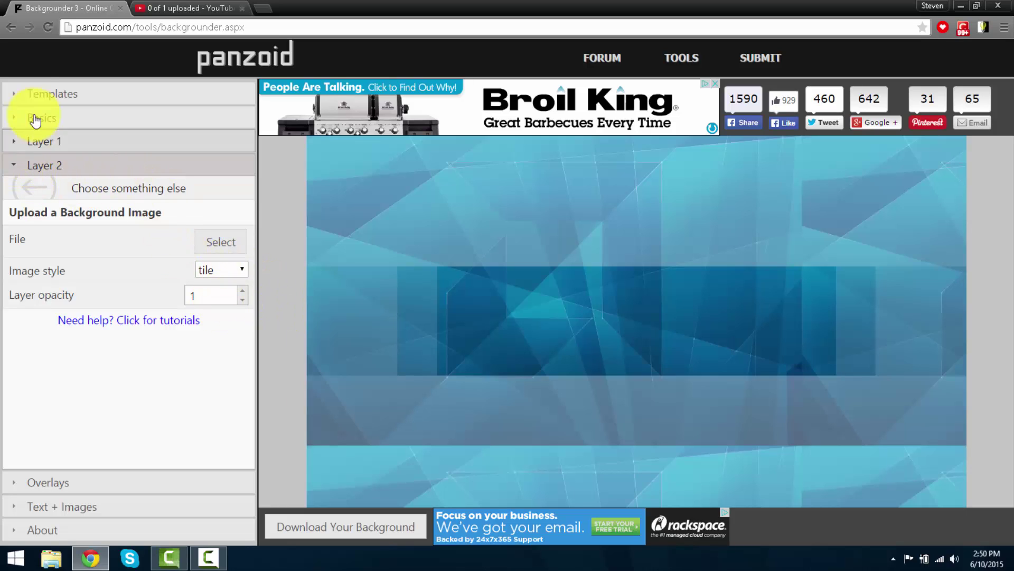
- Change the Basics output type from YouTube One banner to YouTube Thumbnail
left_click(21, 118)
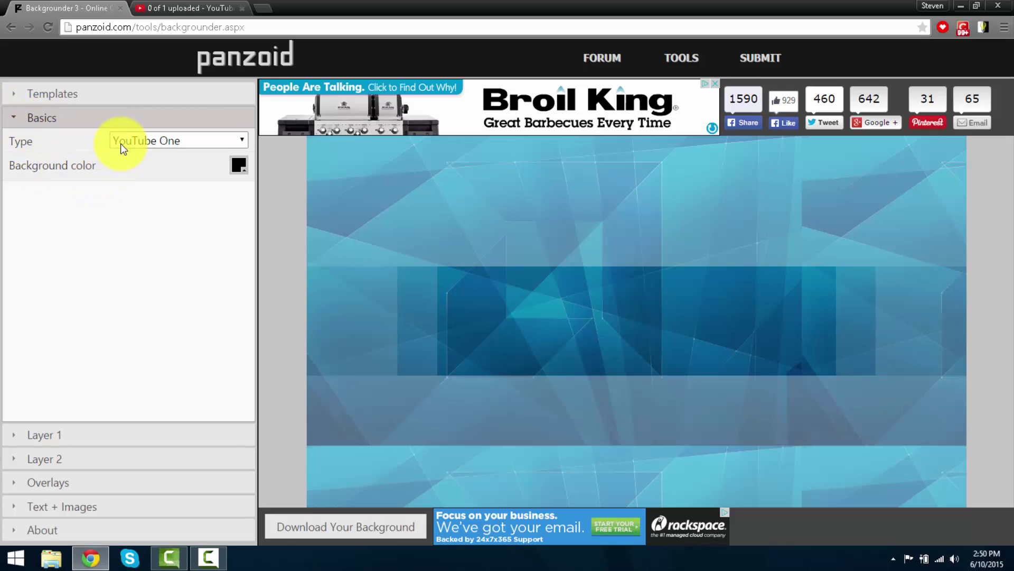
left_click(199, 140)
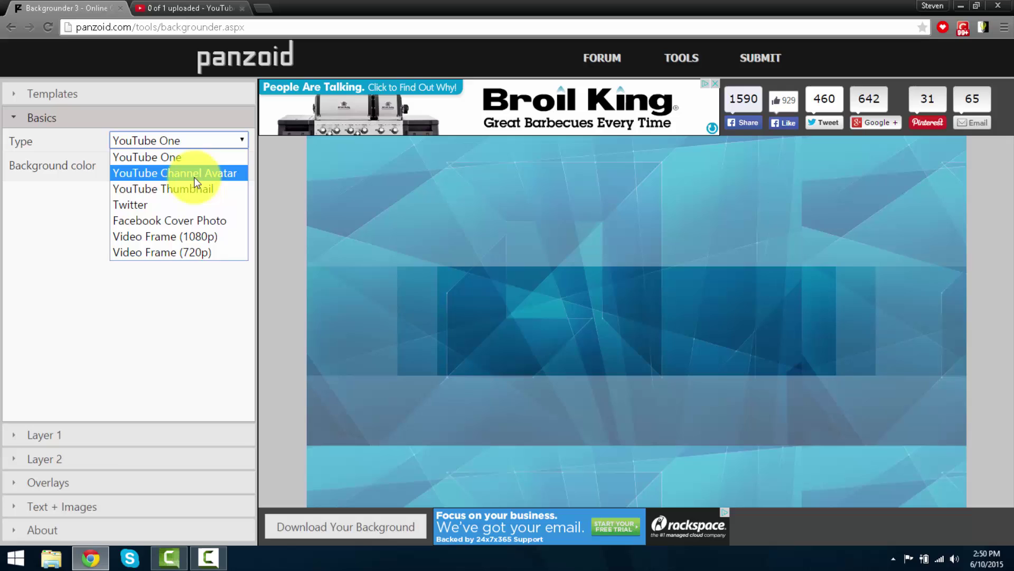
left_click(190, 190)
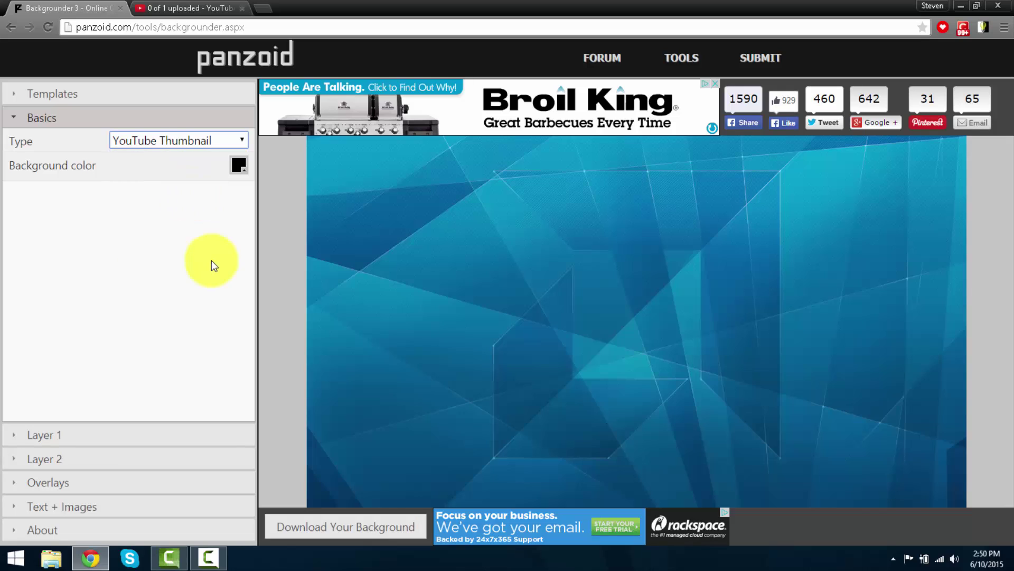
left_click(181, 435)
- Add a text sprite and replace its 'panzoid' text with 'HOW TO MAKE'
left_click(163, 507)
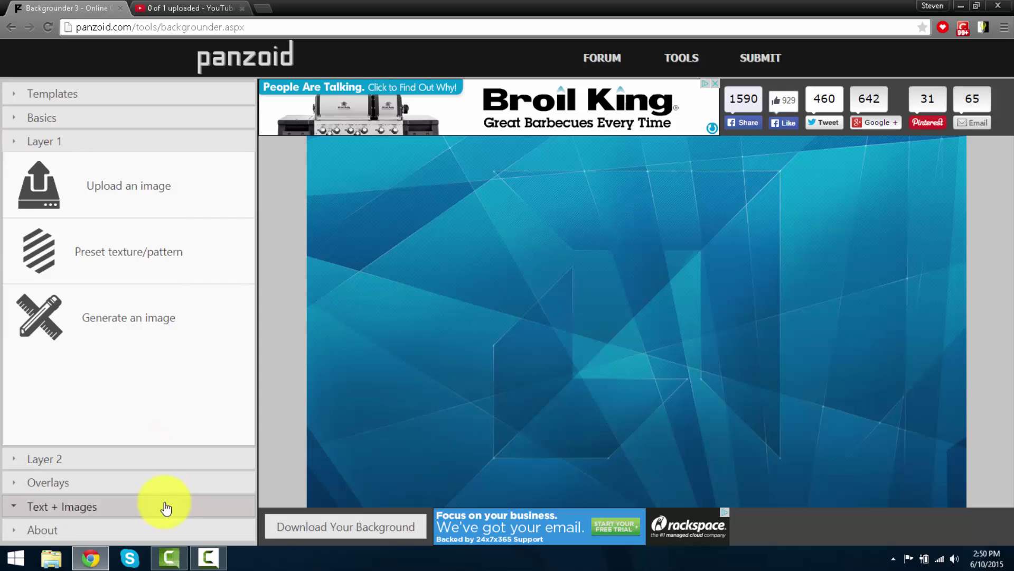
left_click(23, 307)
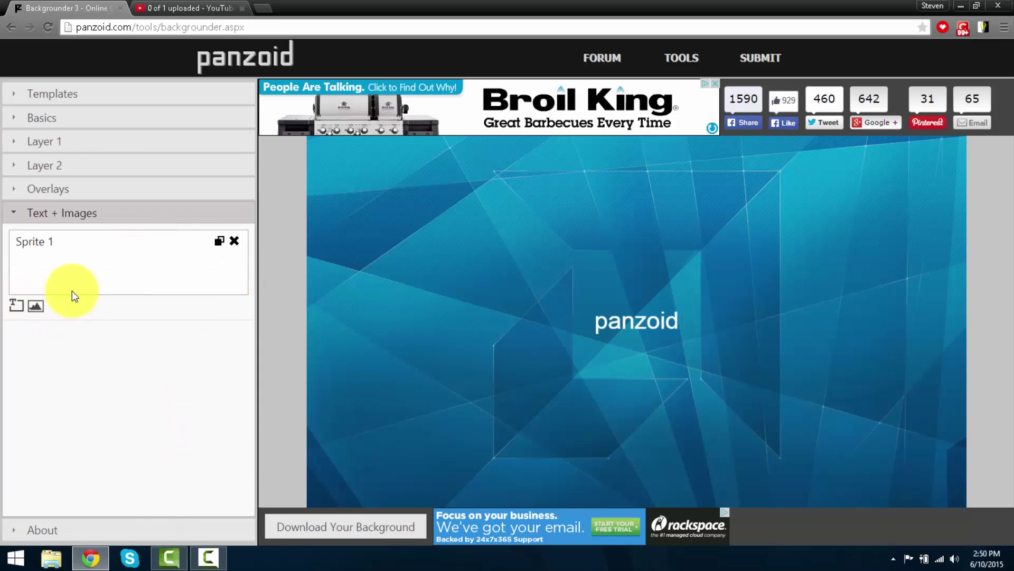
left_click(90, 244)
left_click(85, 330)
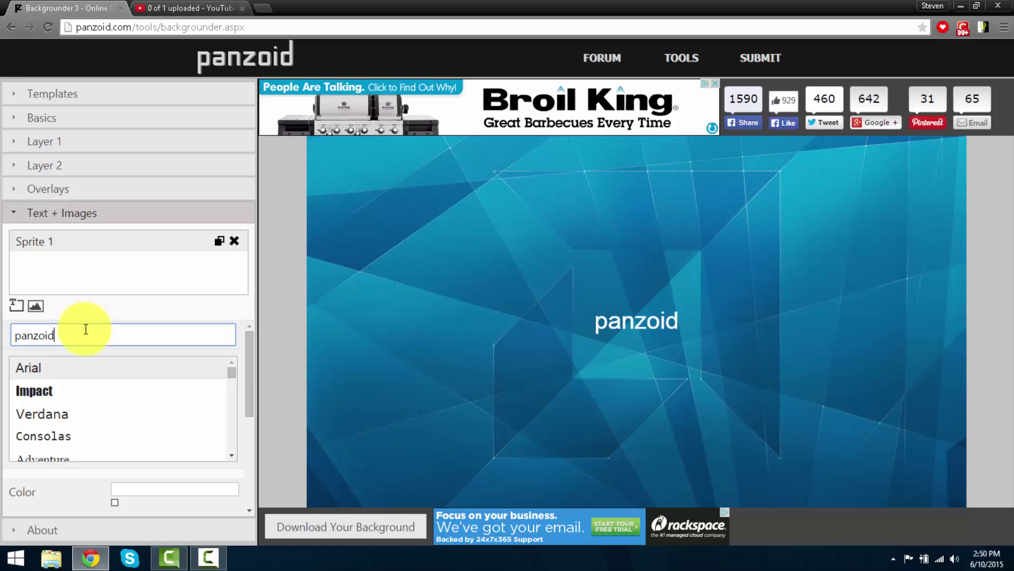
double_click(86, 330)
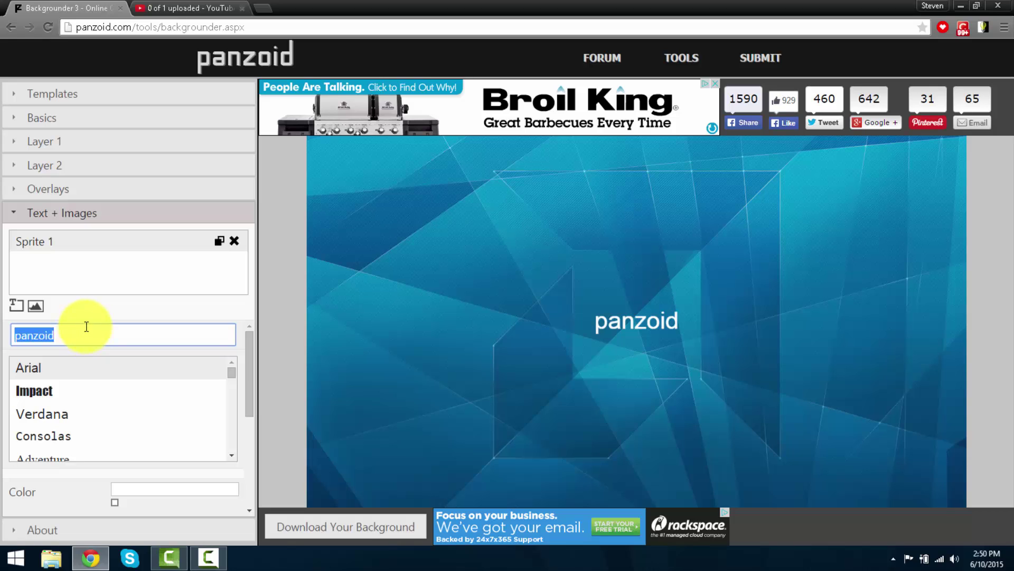
type("HOW TO MAKE")
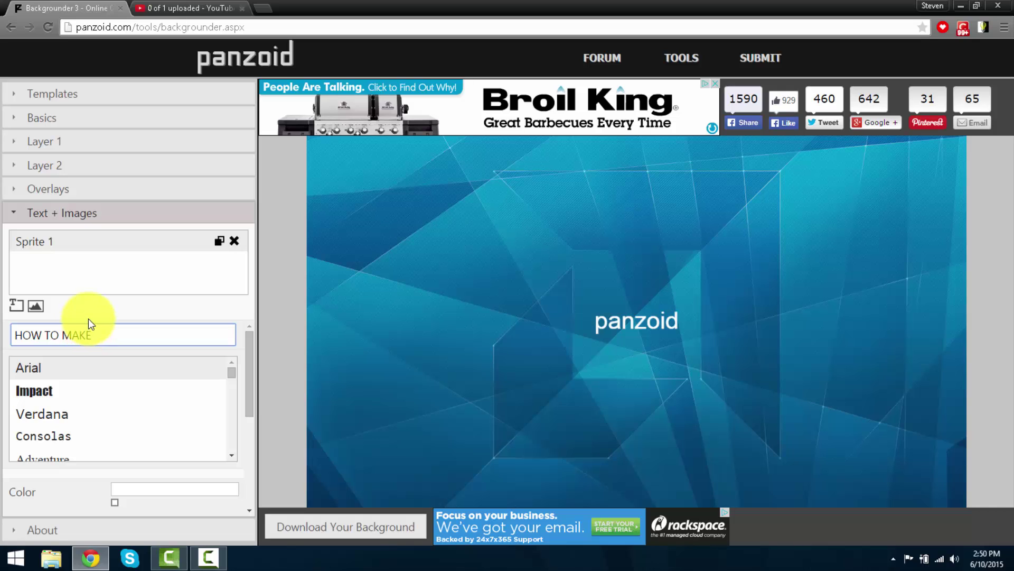
left_click(88, 317)
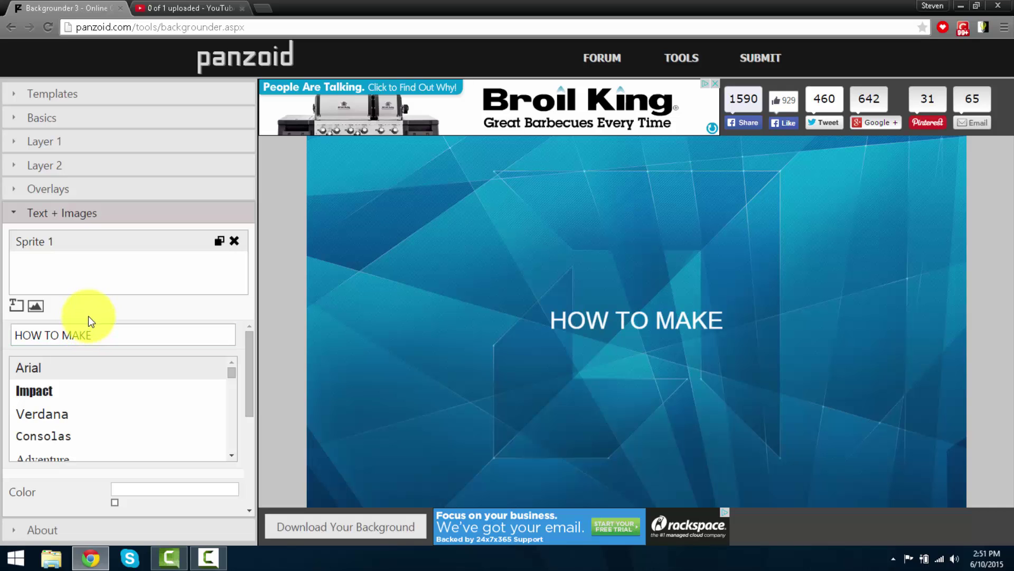
- Set the HOW TO MAKE sprite's font size to 250
left_click_drag(254, 365, 250, 391)
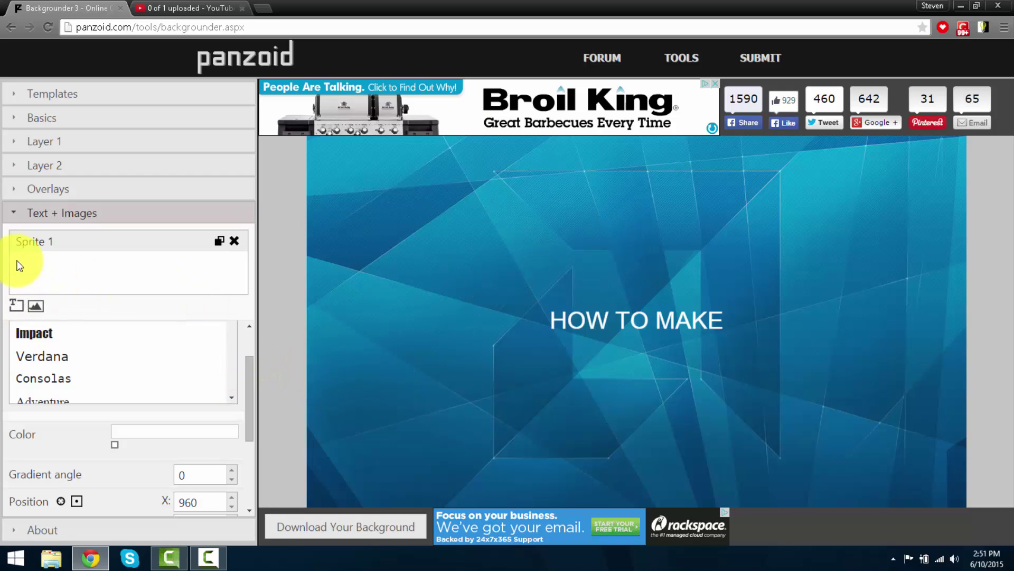
left_click_drag(255, 388, 236, 442)
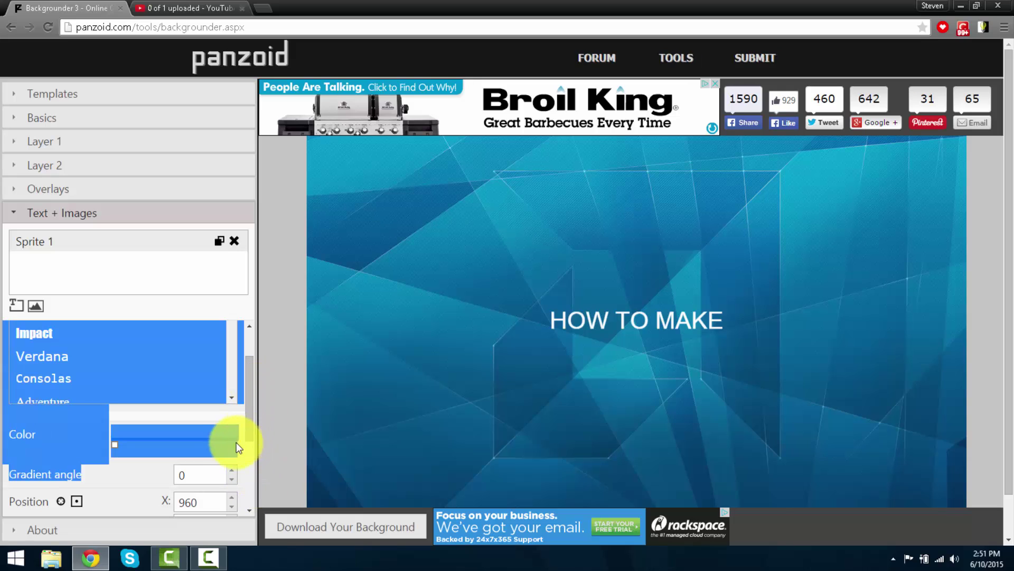
scroll(246, 430, "down", 1)
left_click(142, 470)
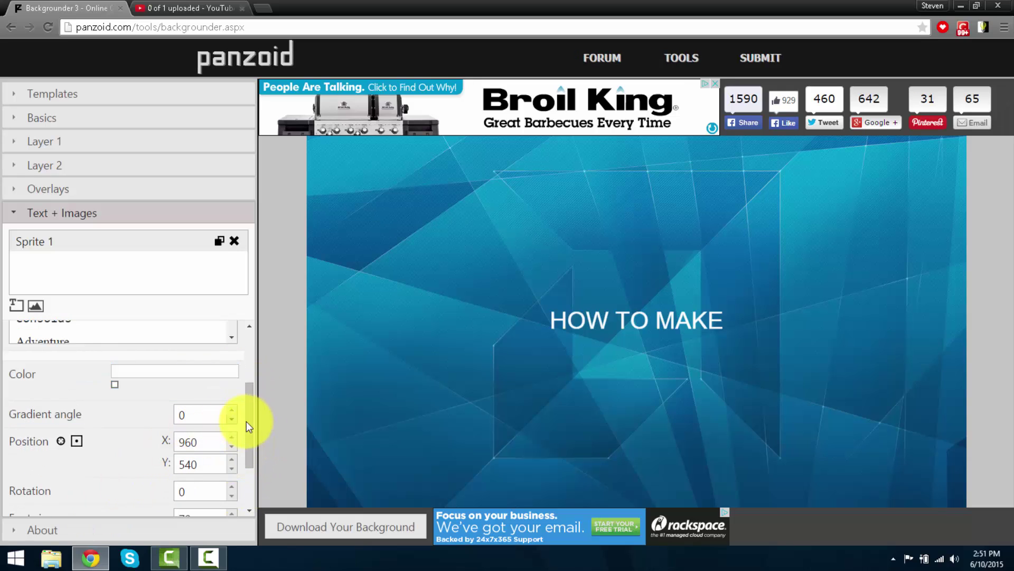
scroll(246, 420, "down", 2)
scroll(243, 430, "up", 2)
scroll(254, 423, "down", 2)
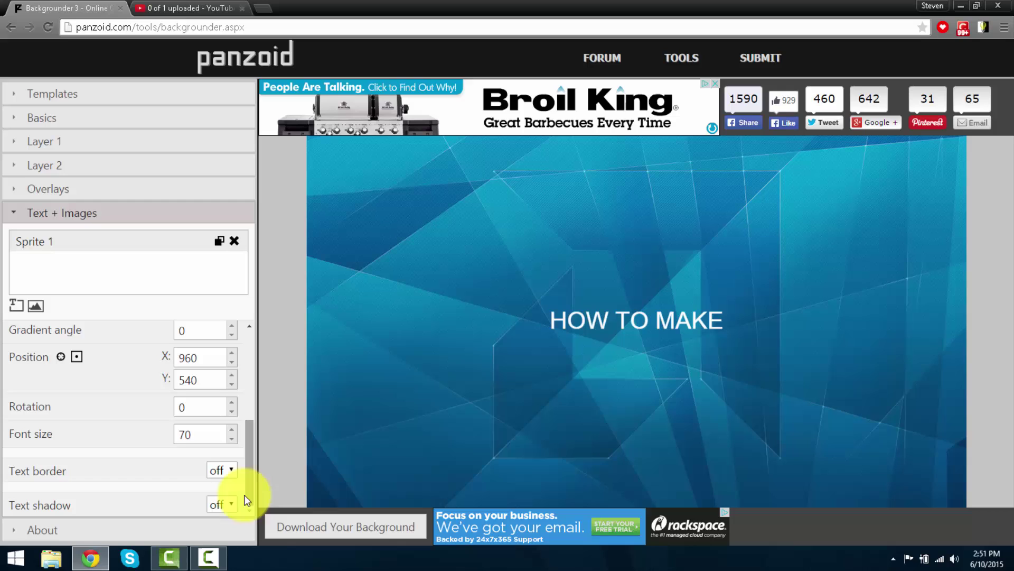
double_click(192, 431)
type("200")
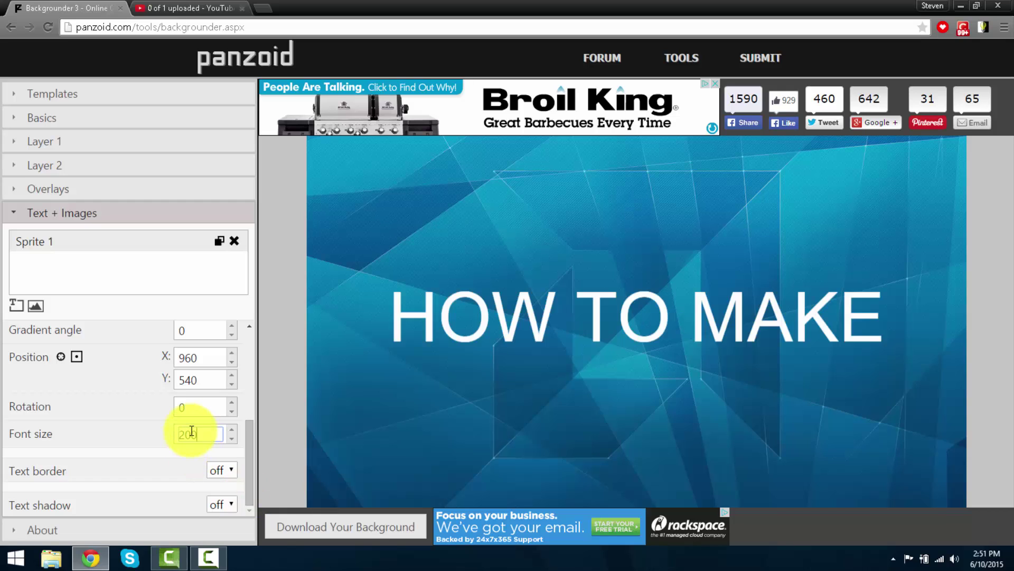
type("00")
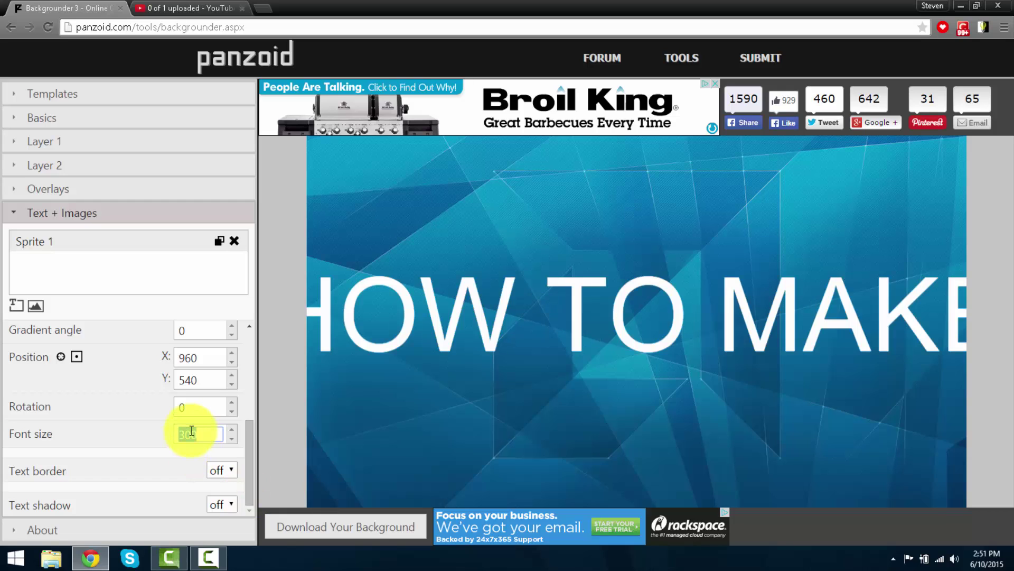
type("250")
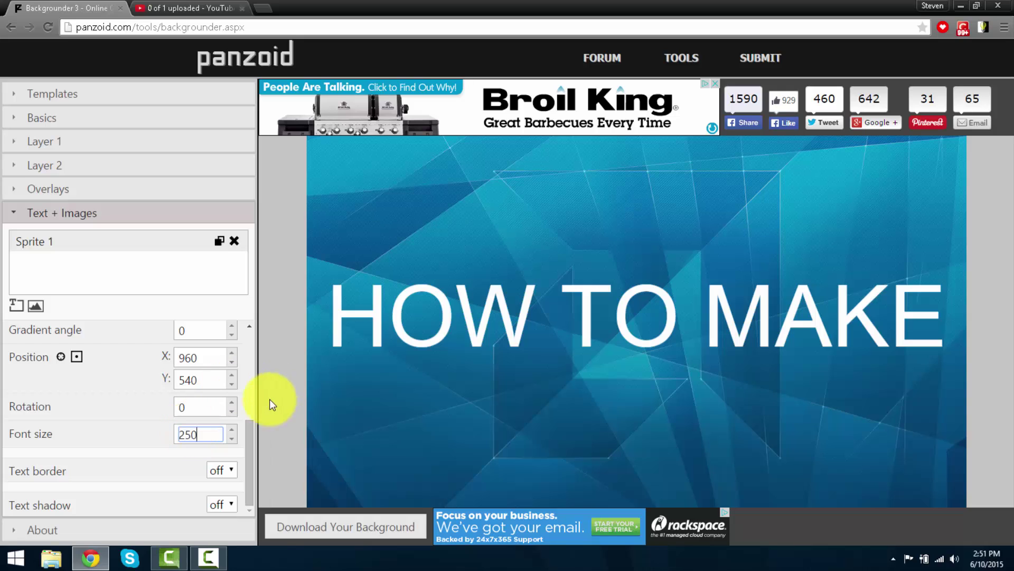
- Switch HOW TO MAKE to the powerchord font and drag it toward the top of the canvas
left_click_drag(251, 436, 250, 348)
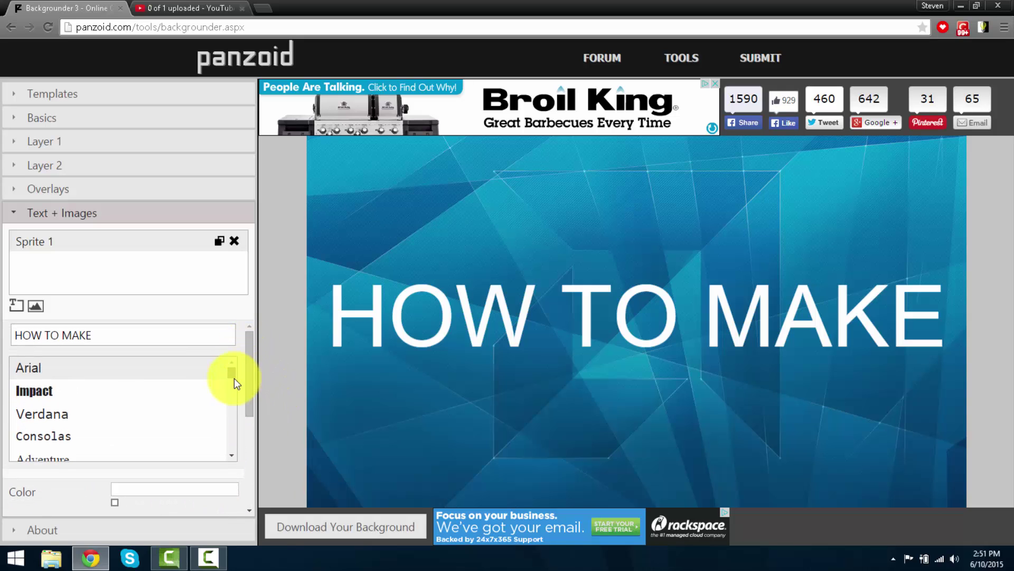
scroll(233, 383, "down", 5)
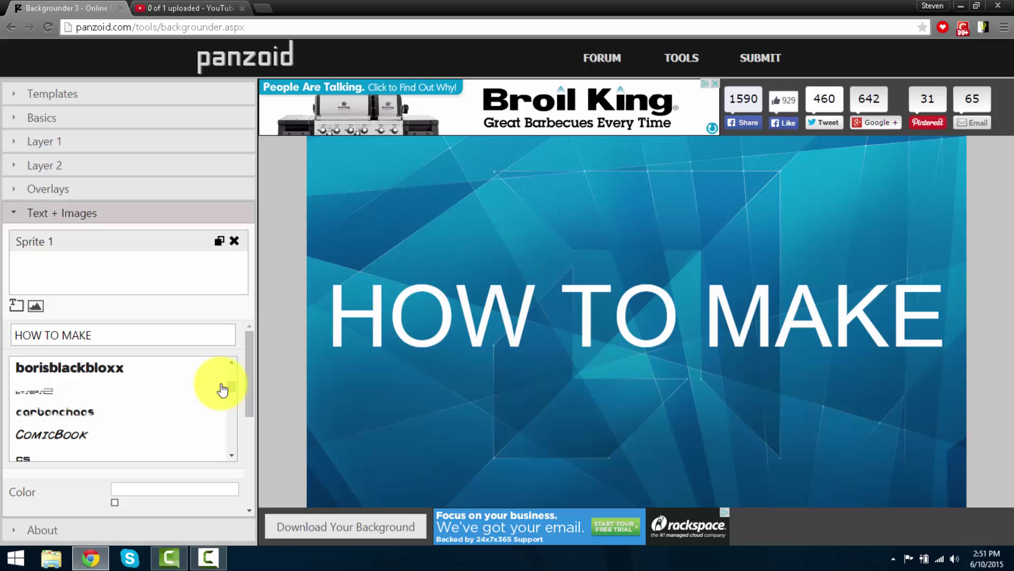
left_click(204, 413)
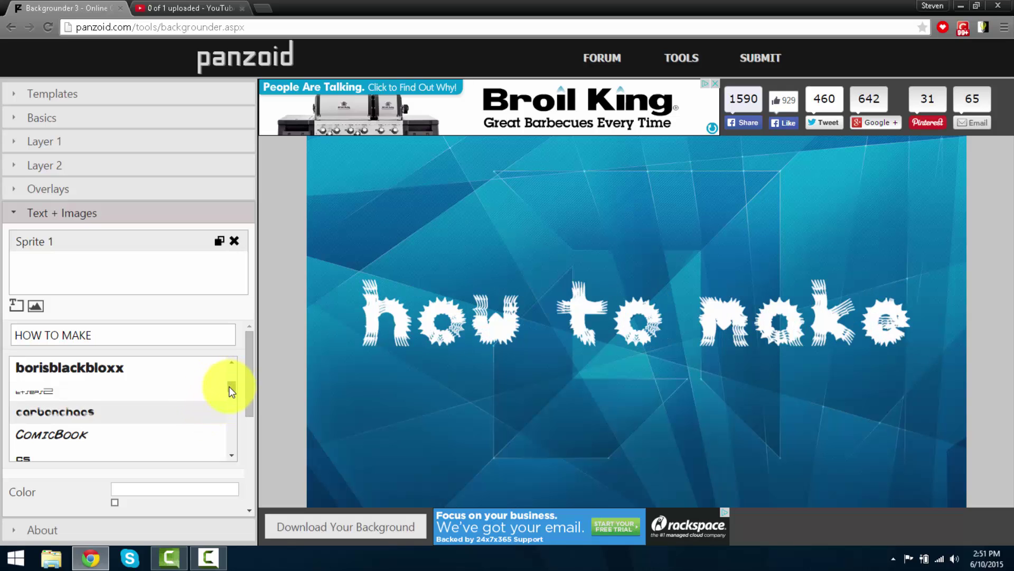
scroll(231, 391, "down", 2)
scroll(229, 398, "down", 3)
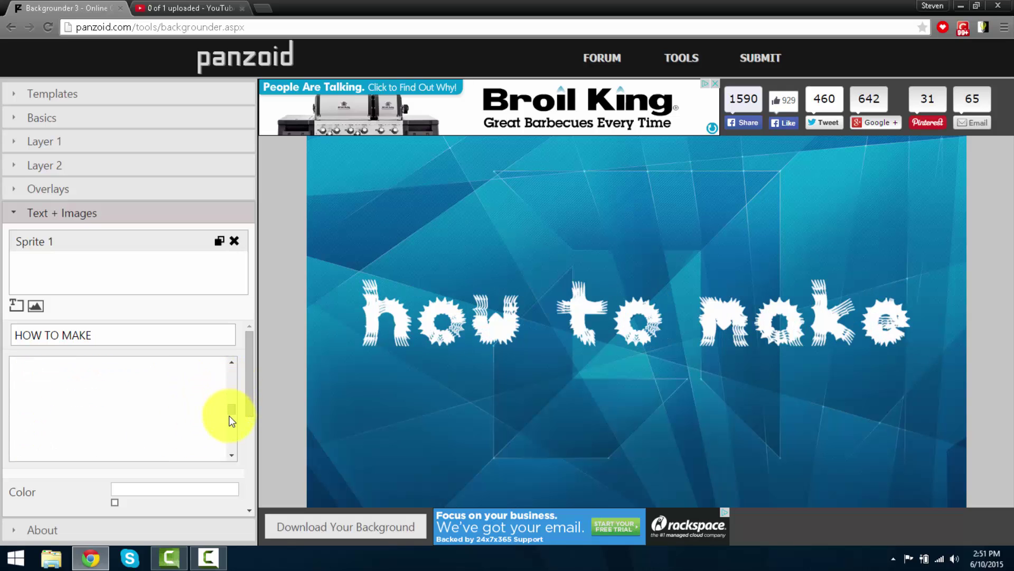
mouse_move(230, 421)
left_mouse_down()
mouse_move(232, 413)
mouse_move(230, 430)
left_mouse_up()
left_click(197, 447)
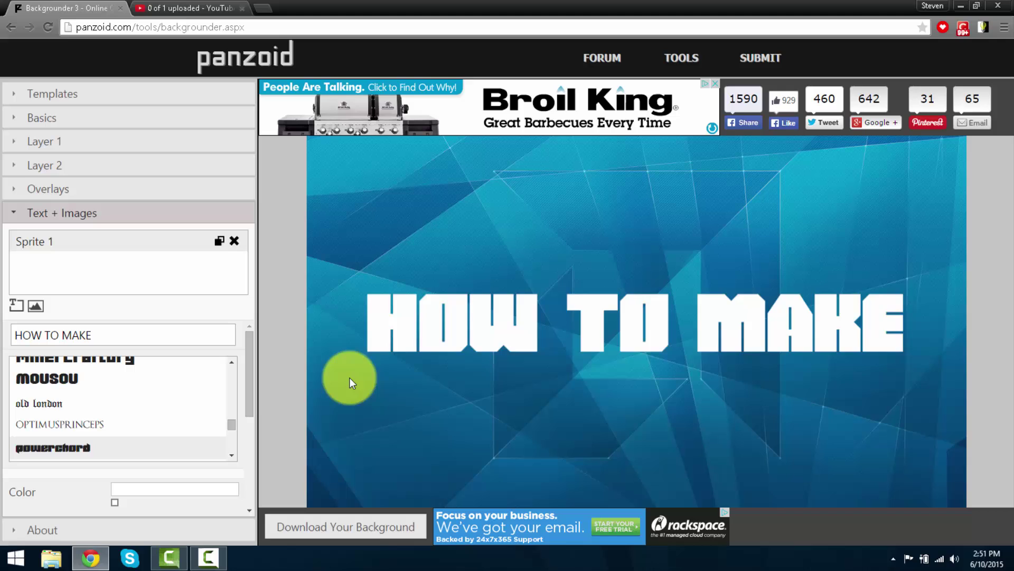
left_click_drag(423, 328, 415, 229)
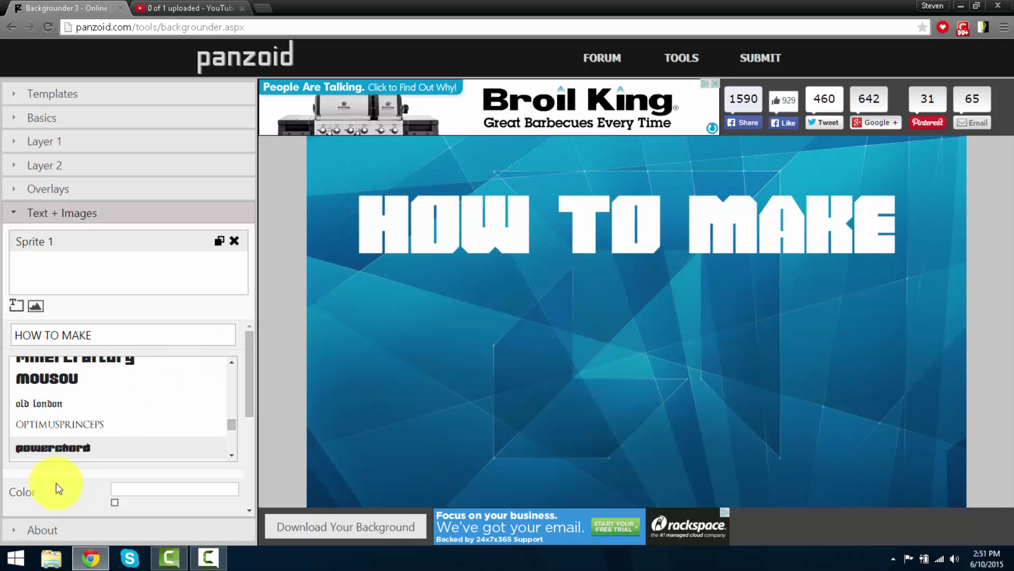
left_click_drag(249, 339, 238, 430)
- Add Sprite 2 reading 'A YOUTUBE THUMBNAIL', rejoining the spellcheck's 'YOU TUBE' into YOUTUBE
left_click(17, 304)
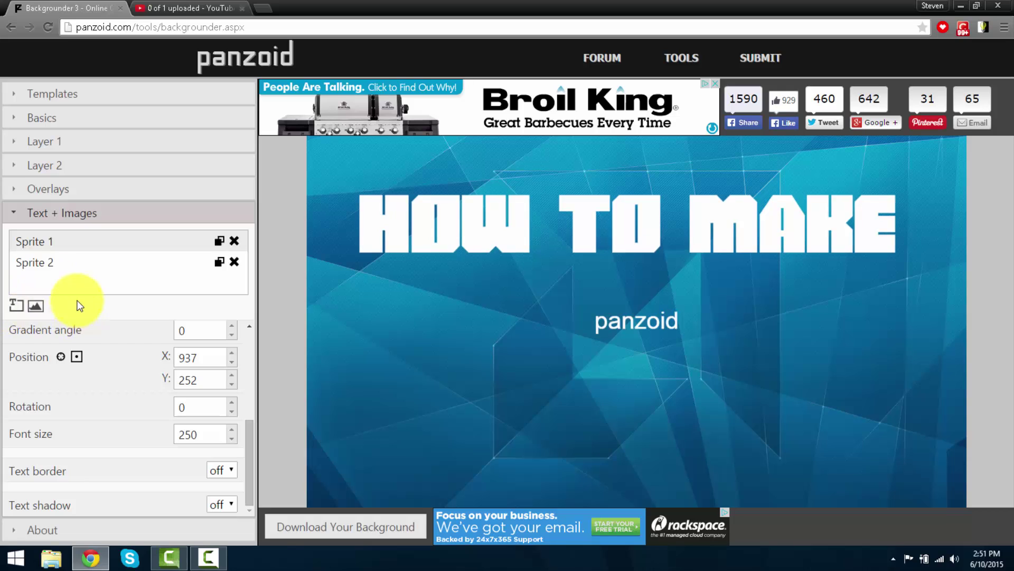
left_click(59, 266)
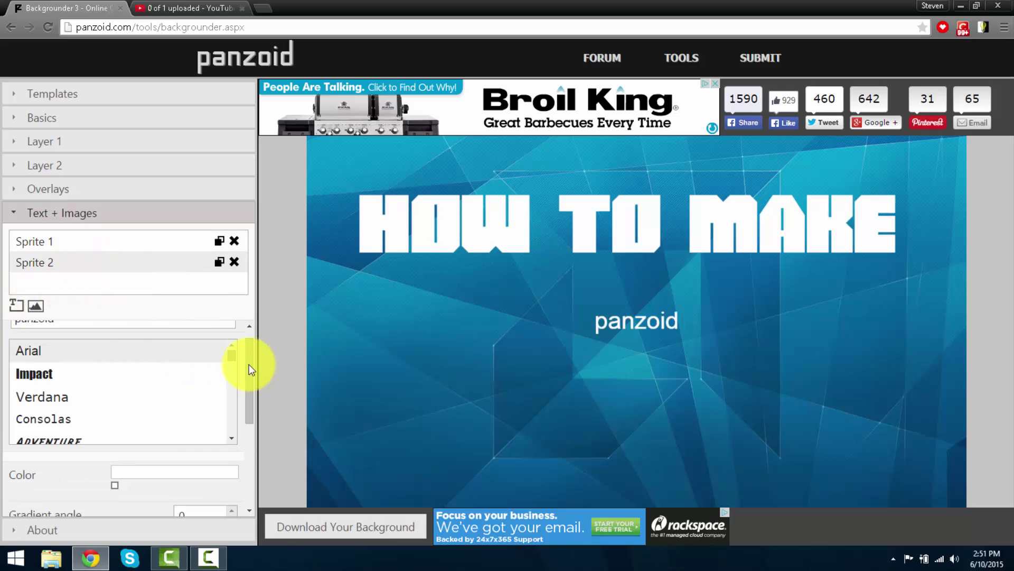
left_click_drag(249, 362, 245, 347)
double_click(211, 342)
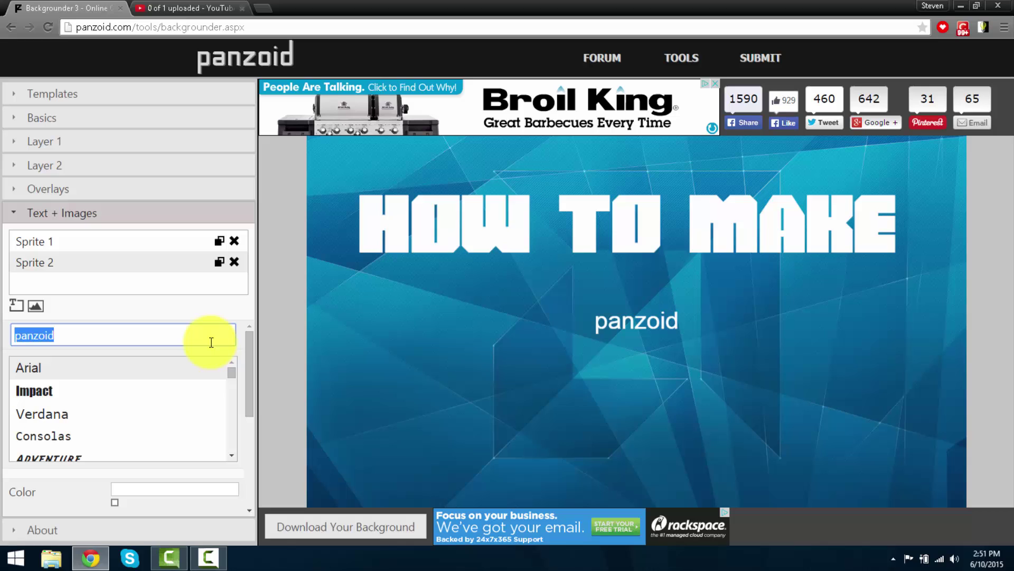
type("A Y")
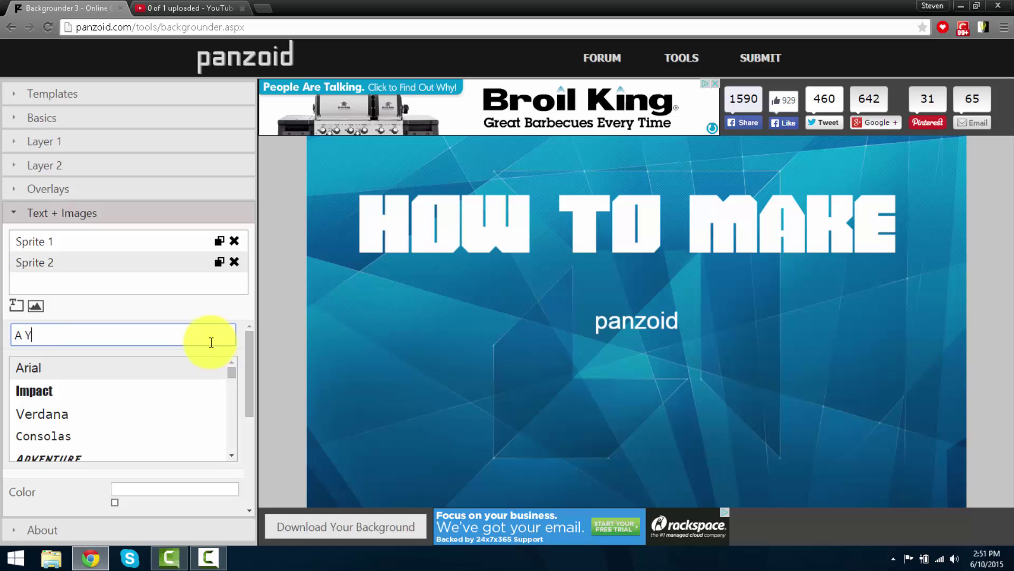
key("BackSpace")
key("BackSpace")
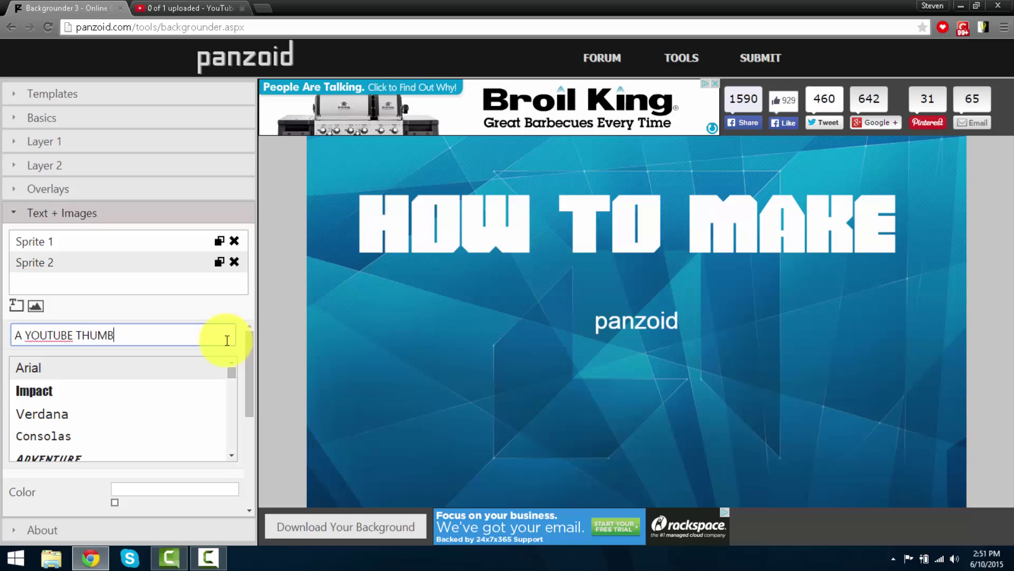
type("L")
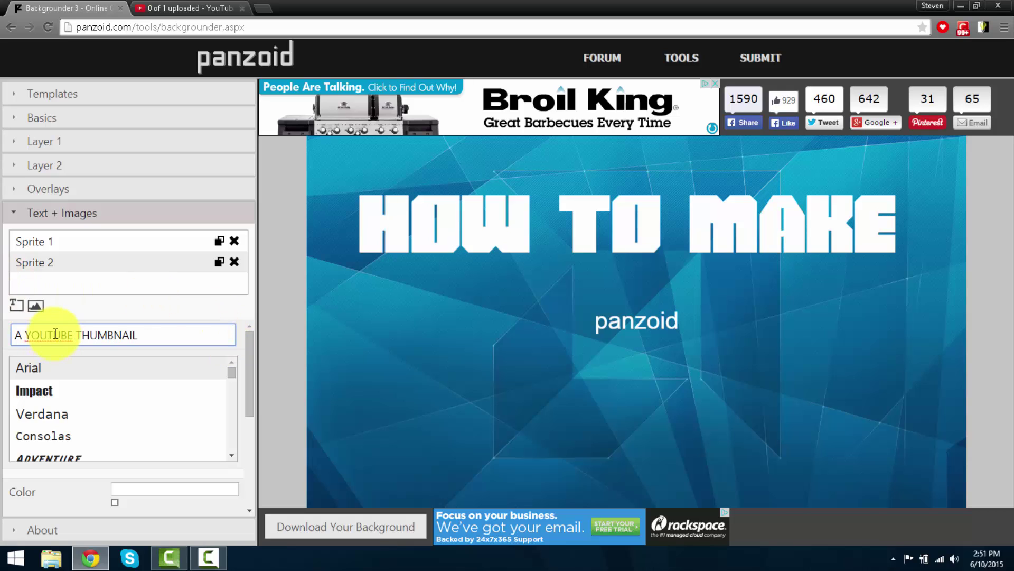
right_click(55, 331)
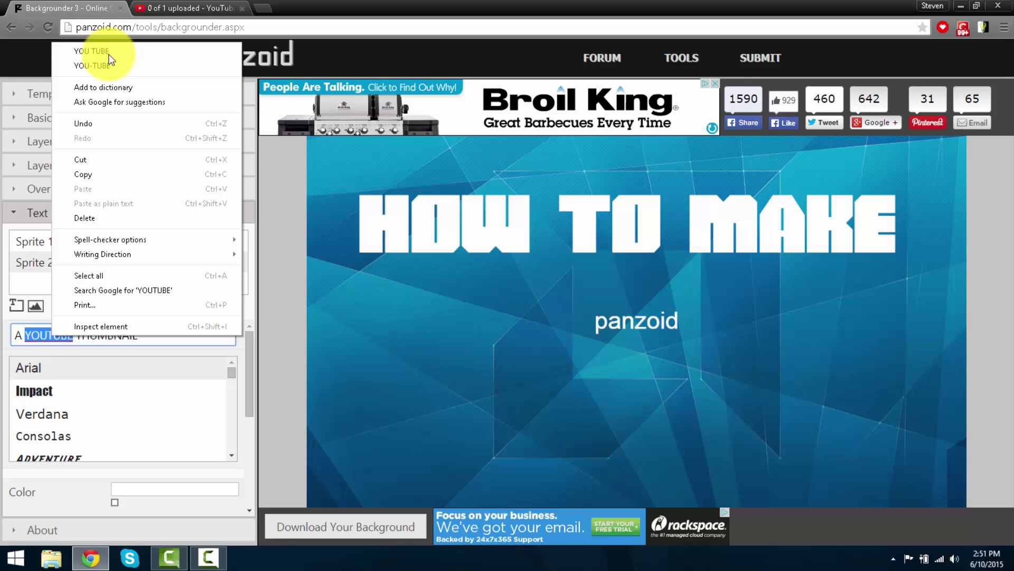
left_click(92, 48)
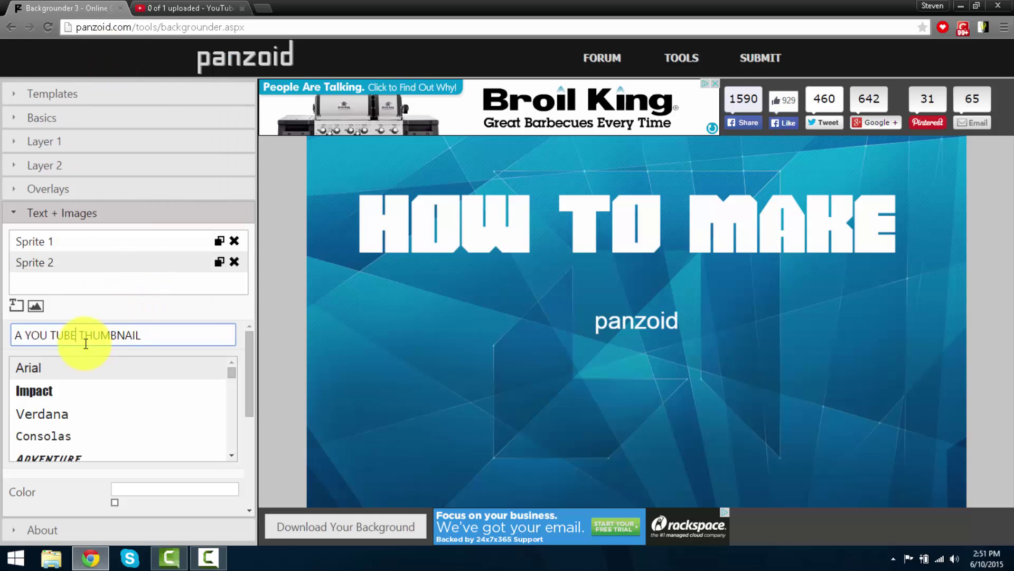
left_click(51, 338)
key("BackSpace")
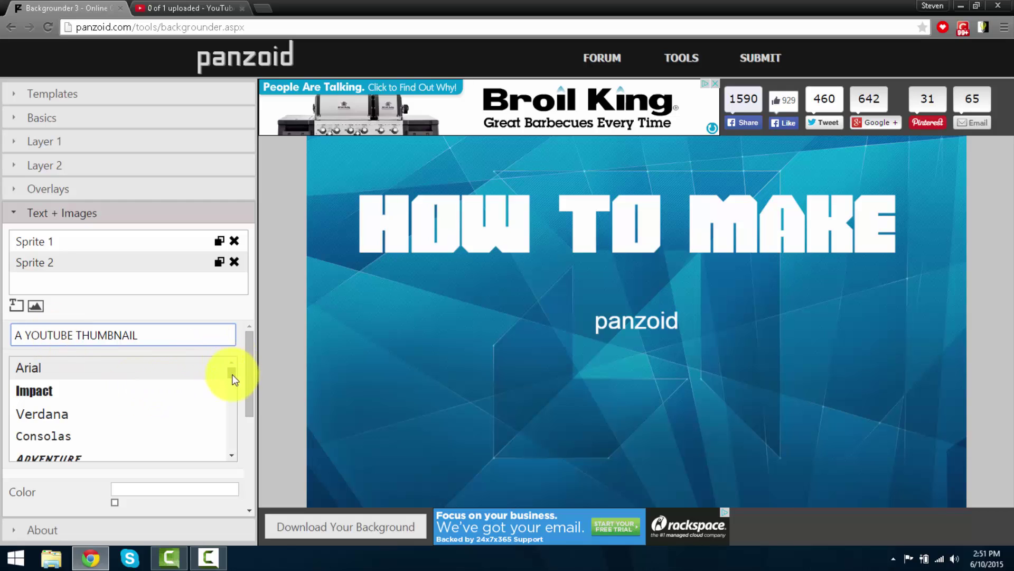
- Give A YOUTUBE THUMBNAIL the powerchord font at size 150
left_click_drag(233, 373, 227, 424)
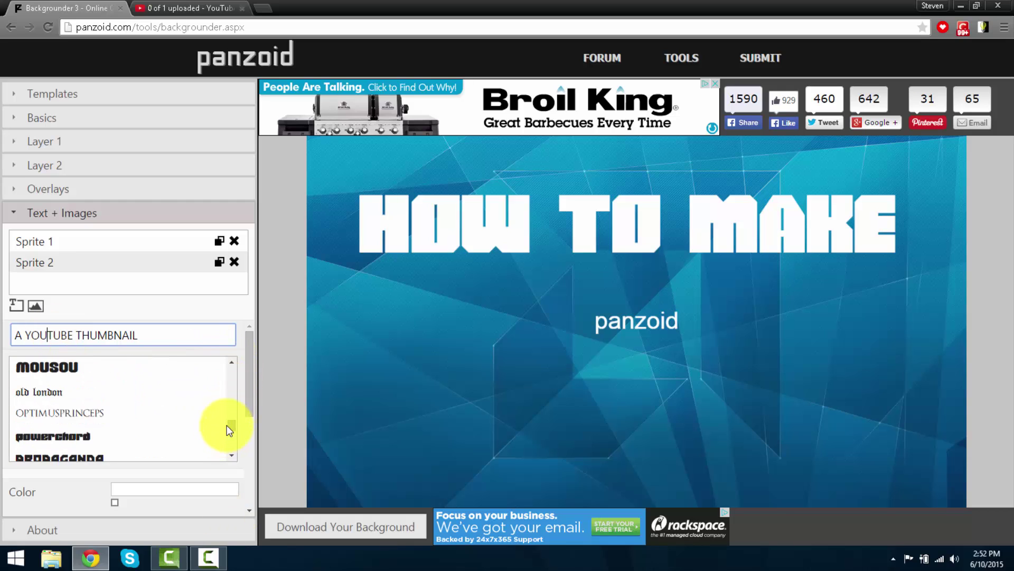
left_click(197, 433)
left_click_drag(253, 351, 252, 411)
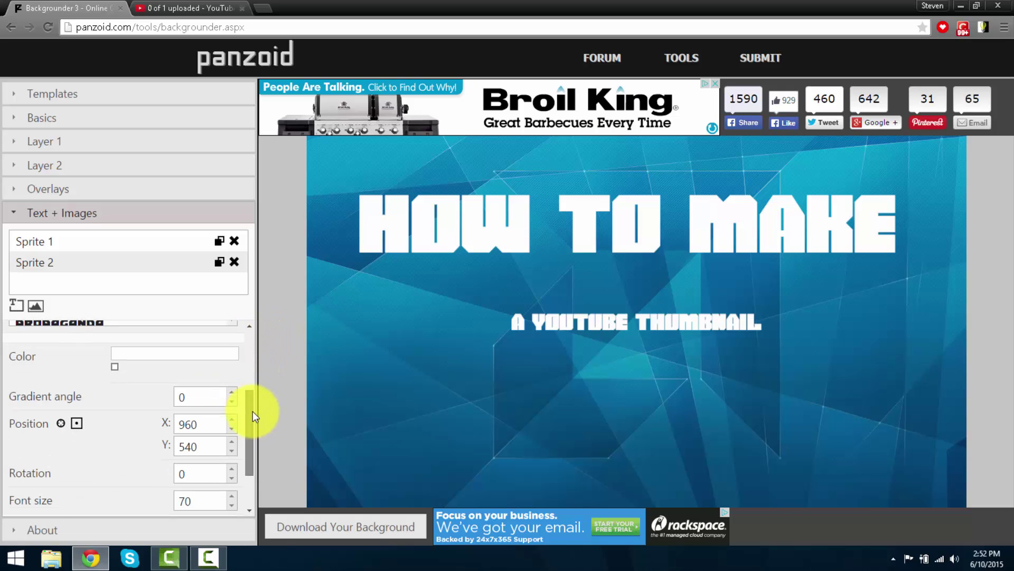
double_click(210, 499)
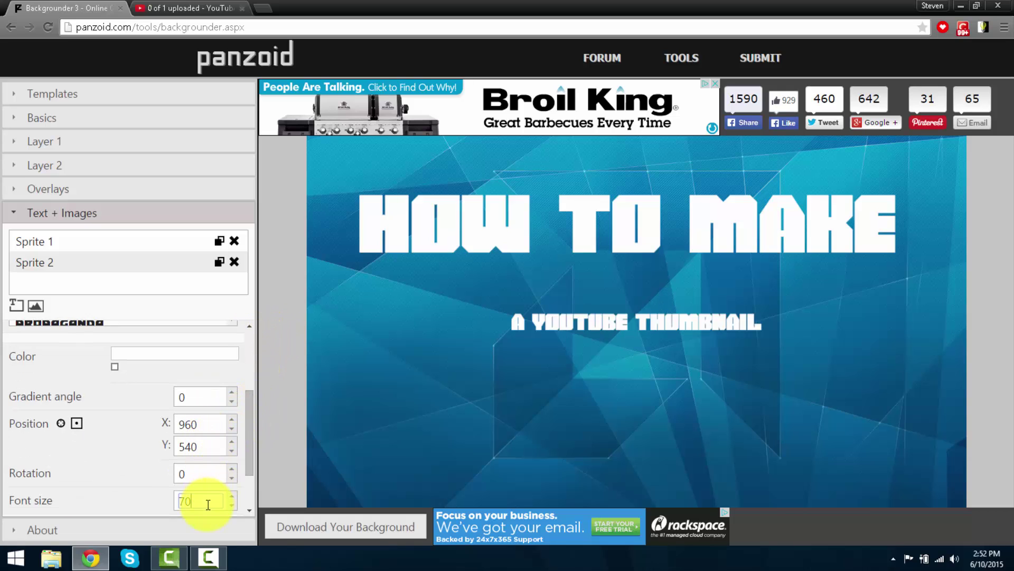
type("200")
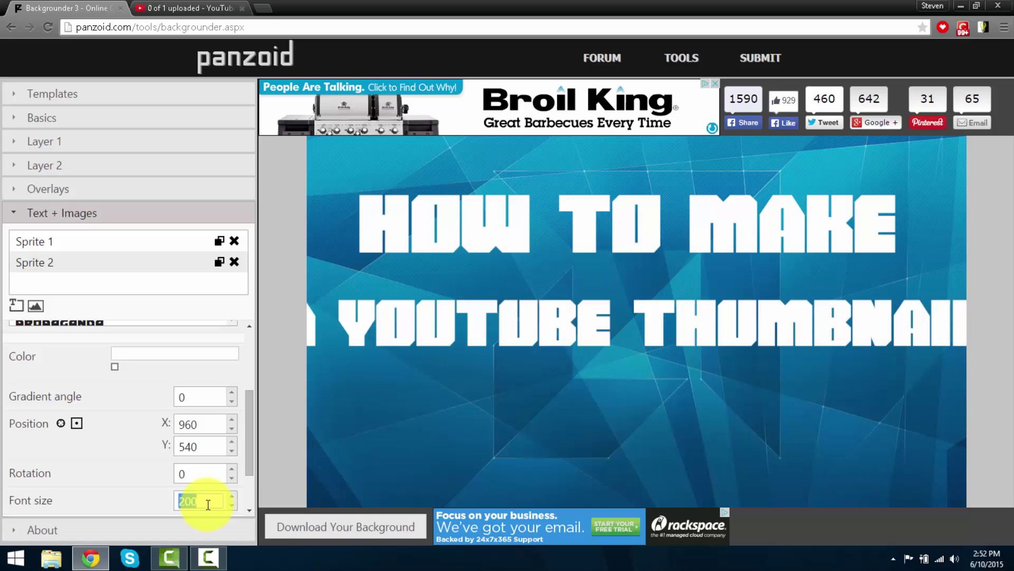
type("0")
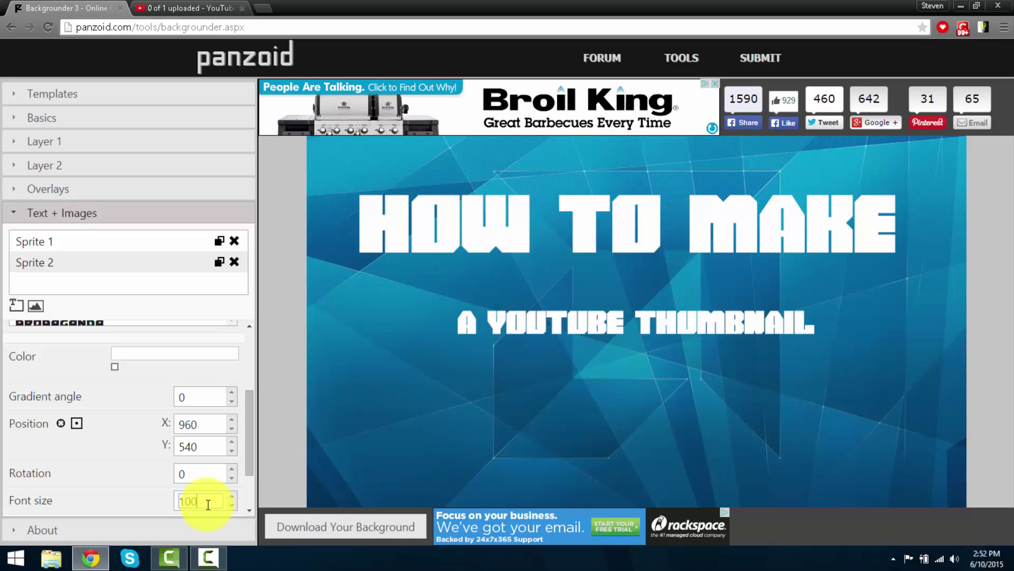
type("200")
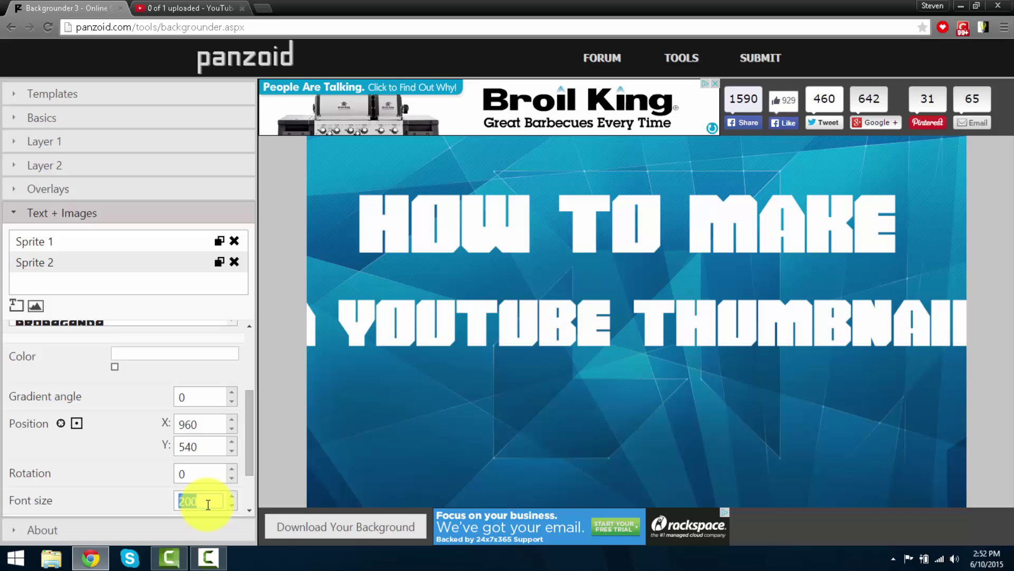
type("150")
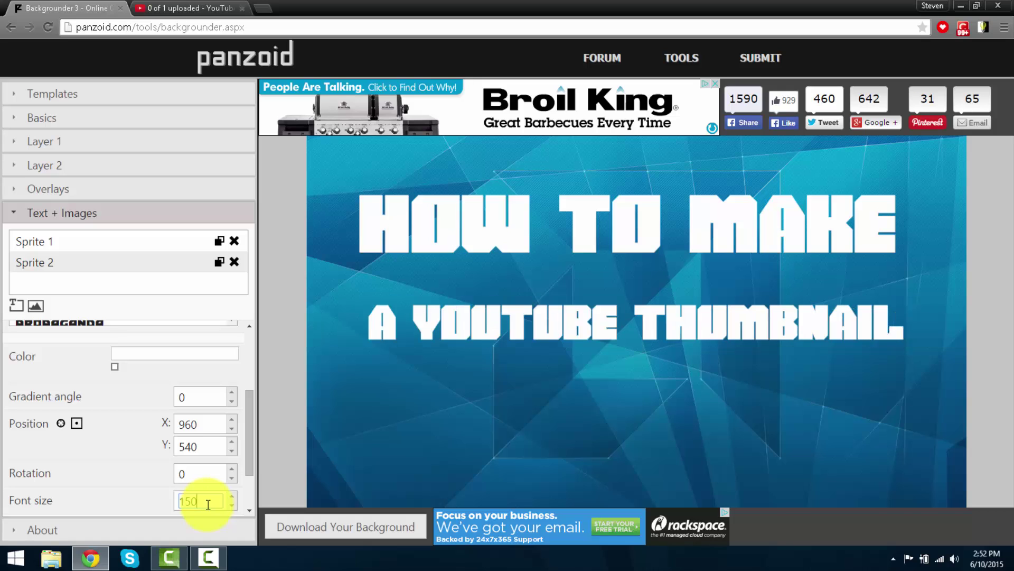
- Drag HOW TO MAKE and A YOUTUBE THUMBNAIL lower so they stack near the centre
mouse_move(449, 244)
left_mouse_down()
mouse_move(448, 278)
mouse_move(451, 260)
left_mouse_up()
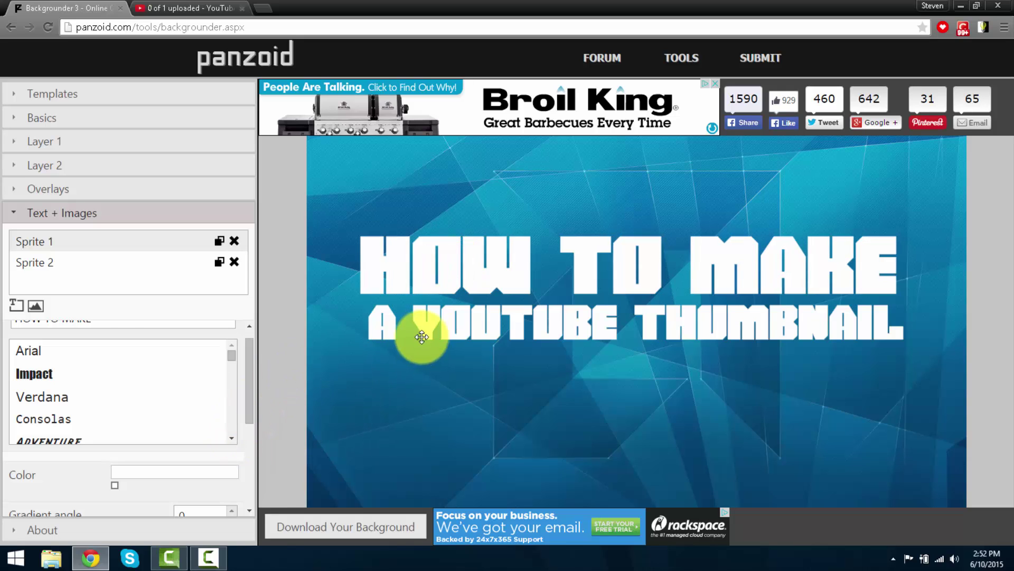
left_click_drag(419, 340, 445, 355)
left_click_drag(464, 255, 465, 266)
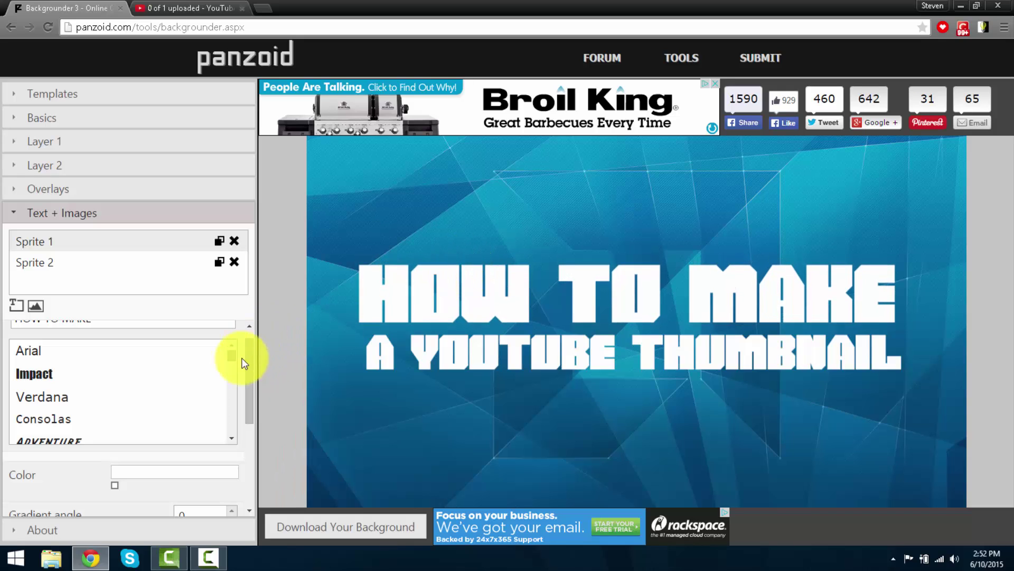
left_click_drag(244, 362, 246, 486)
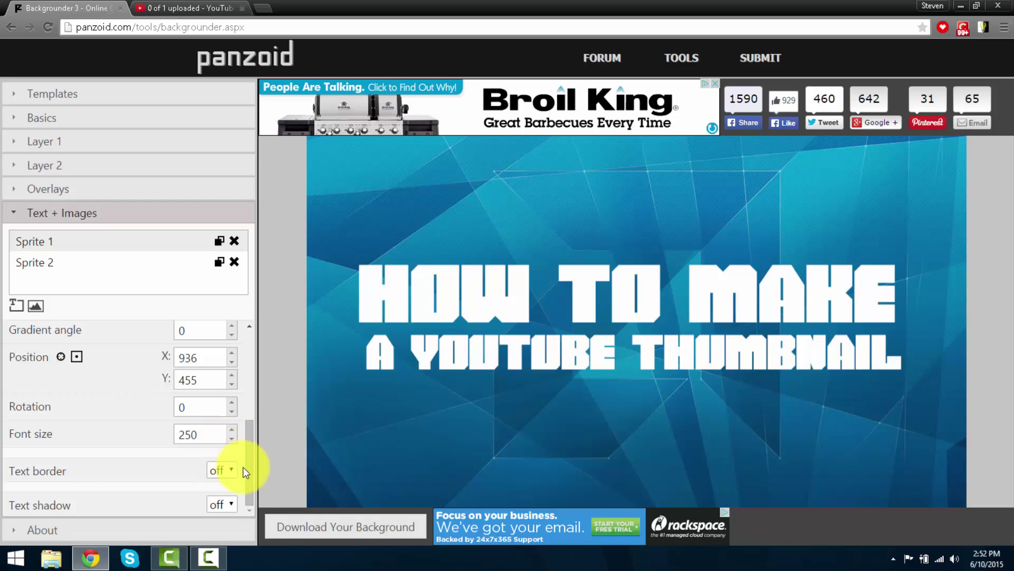
- Turn on a black text shadow with blur 100 for both title lines
left_click(229, 538)
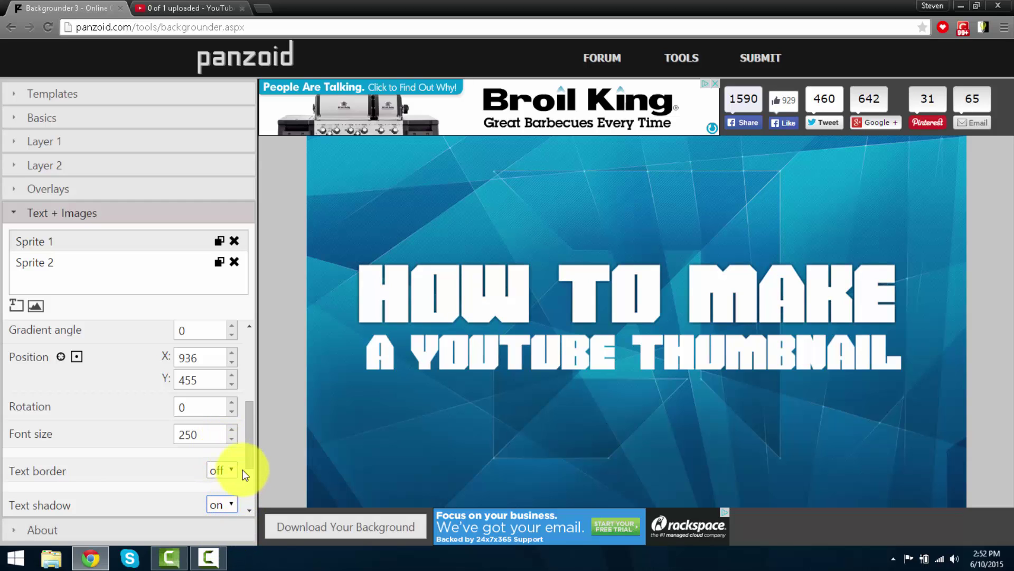
scroll(249, 481, "down", 2)
scroll(247, 490, "down", 1)
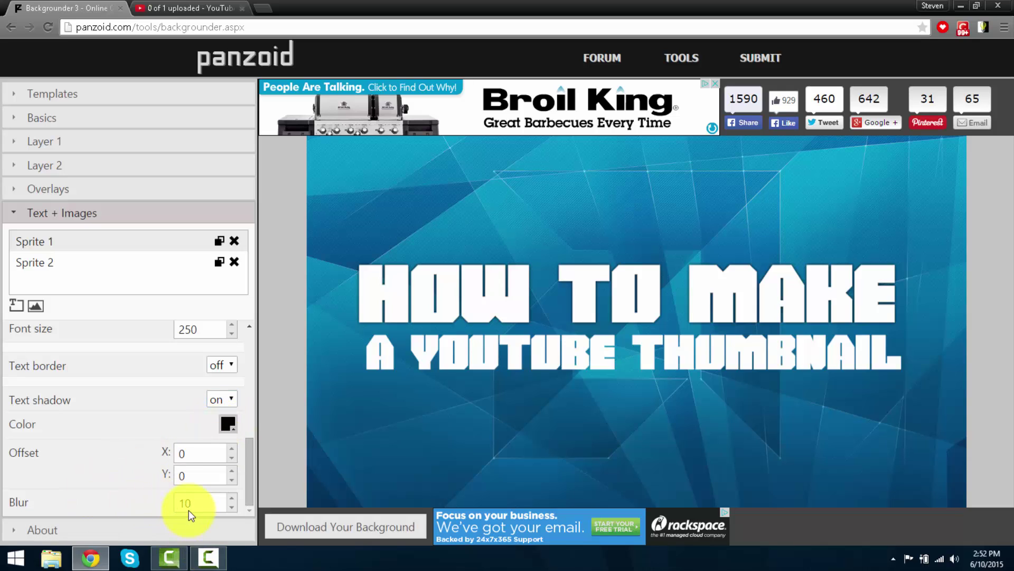
double_click(195, 502)
type("0")
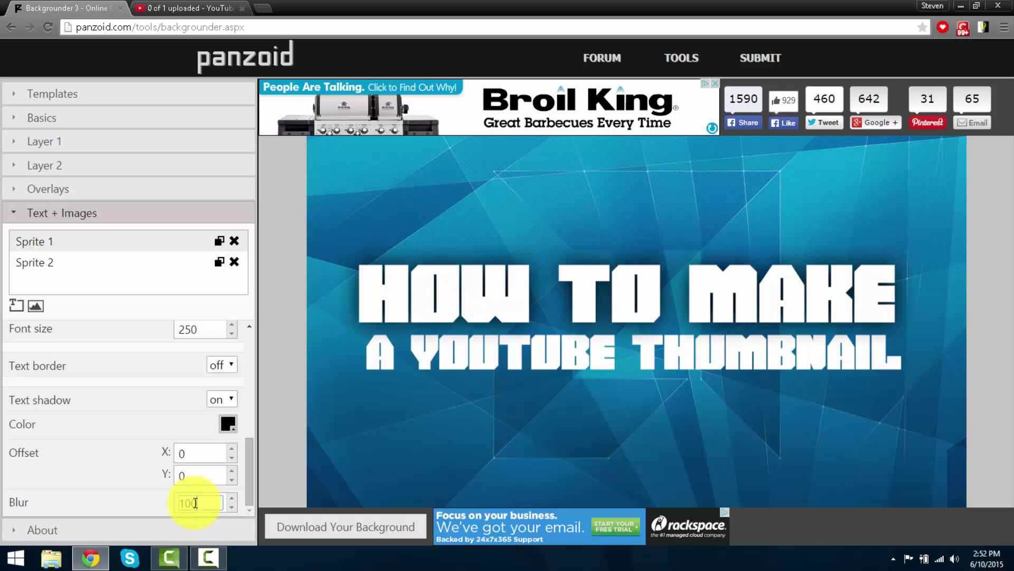
left_click(131, 261)
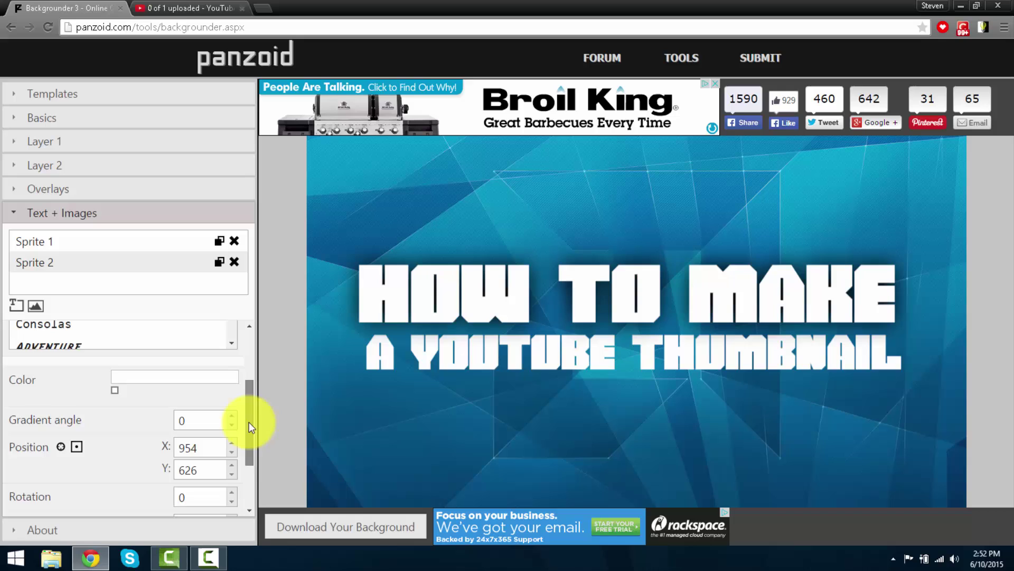
left_click_drag(249, 421, 234, 467)
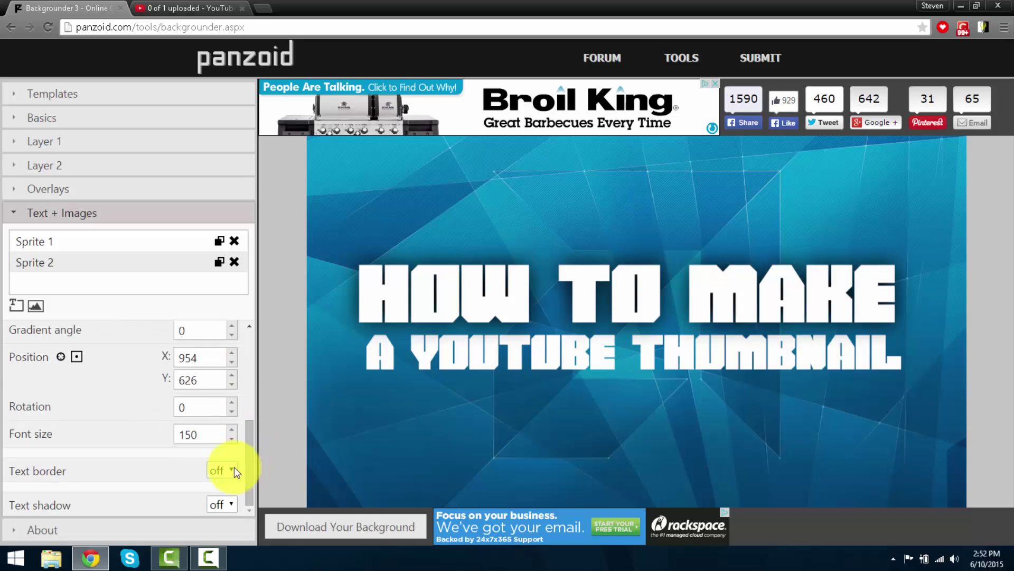
left_click(223, 506)
left_click(217, 536)
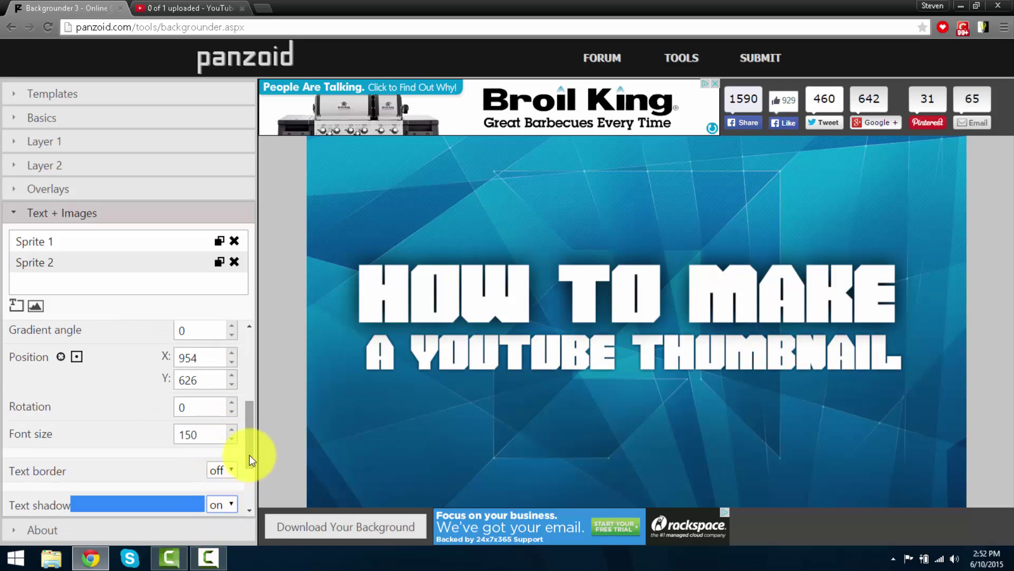
scroll(249, 455, "down", 2)
double_click(219, 503)
type("100")
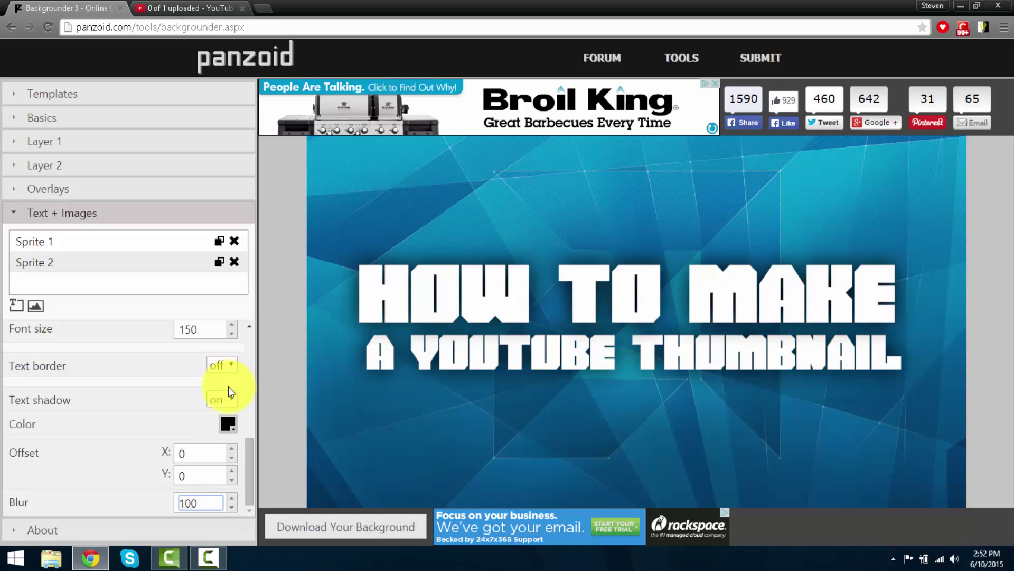
- Turn on thick black text borders for A YOUTUBE THUMBNAIL and HOW TO MAKE
left_click(219, 396)
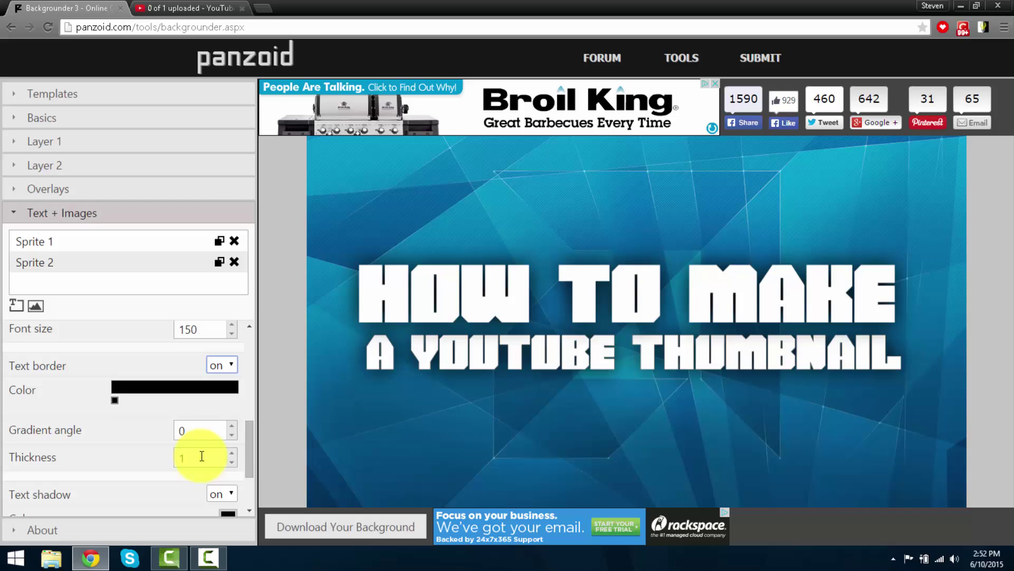
left_click(231, 453)
left_click(232, 453)
left_click(232, 452)
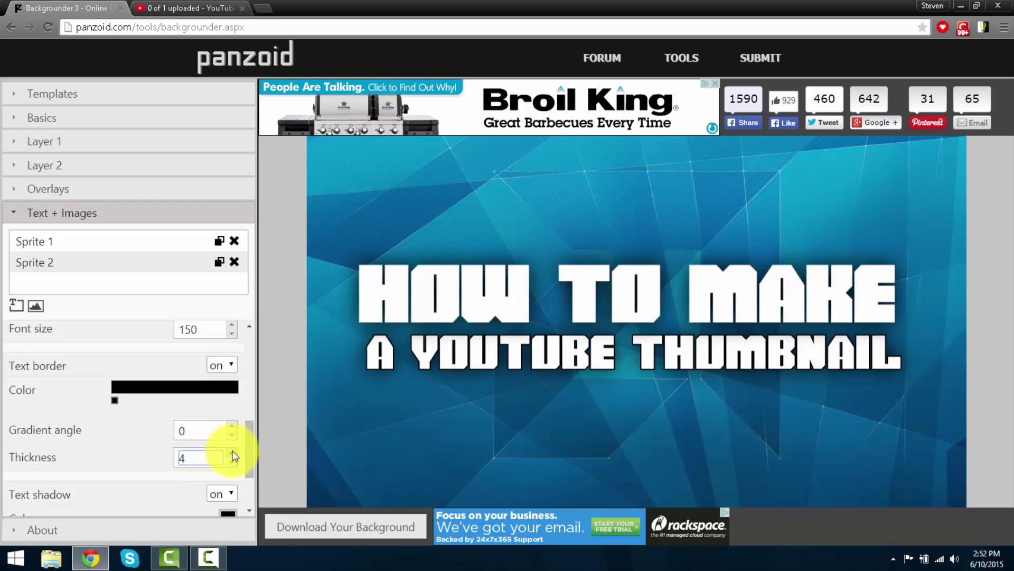
left_click(232, 453)
left_click(188, 243)
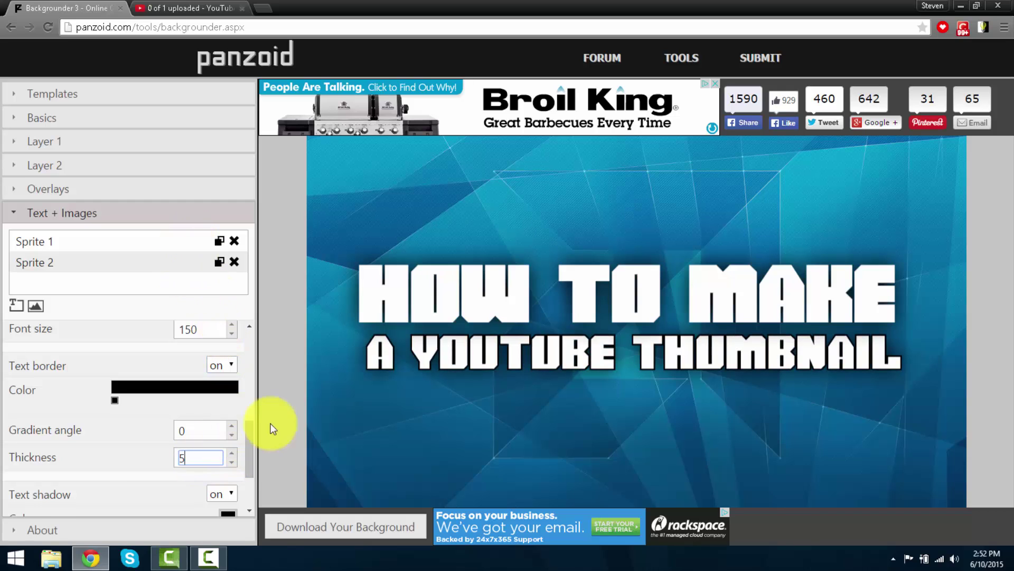
scroll(240, 324, "down", 10)
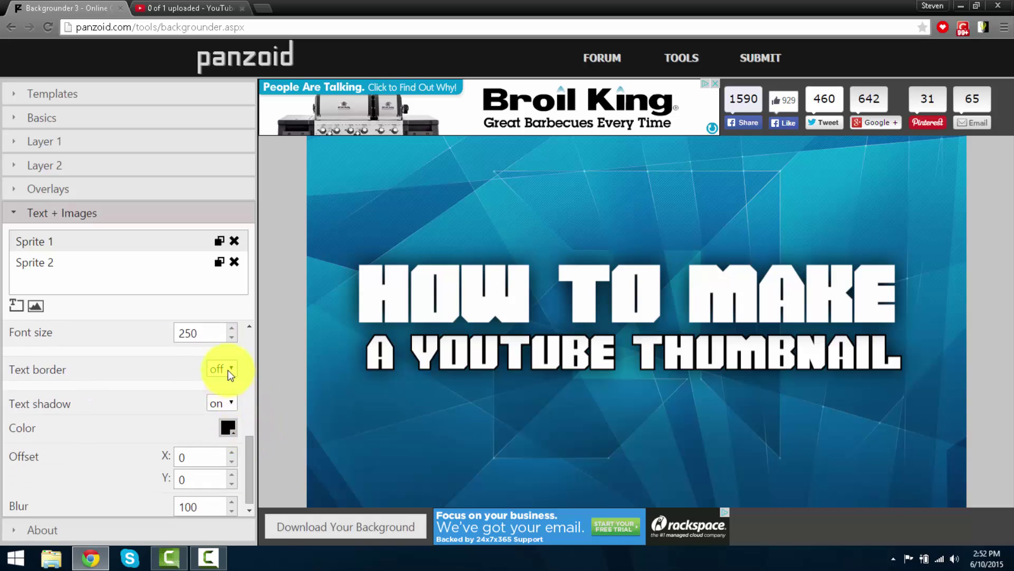
left_click(230, 404)
left_click(234, 455)
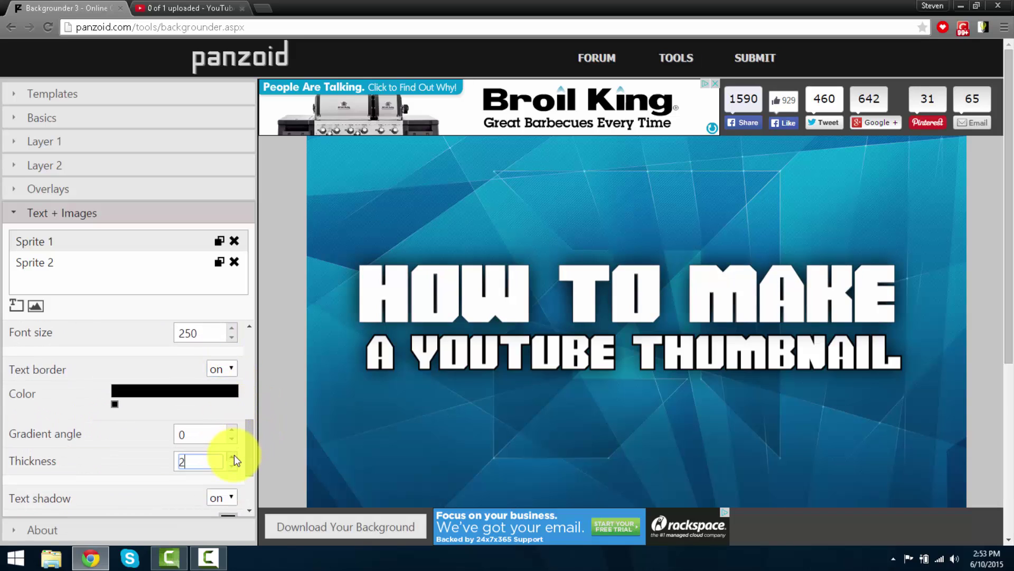
left_click(234, 455)
left_click(234, 454)
left_click(233, 454)
left_click(374, 341)
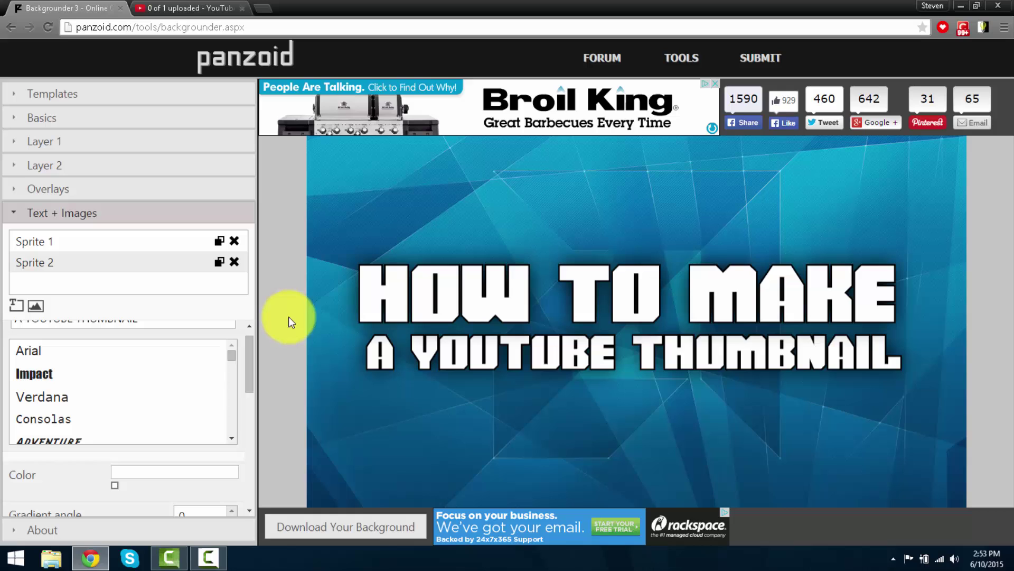
- Try PROPAGANDA and Punks not dead, settle on RAZING for the subtitle, and nudge HOW TO MAKE left
mouse_move(252, 372)
left_mouse_down()
mouse_move(247, 468)
mouse_move(259, 371)
left_mouse_up()
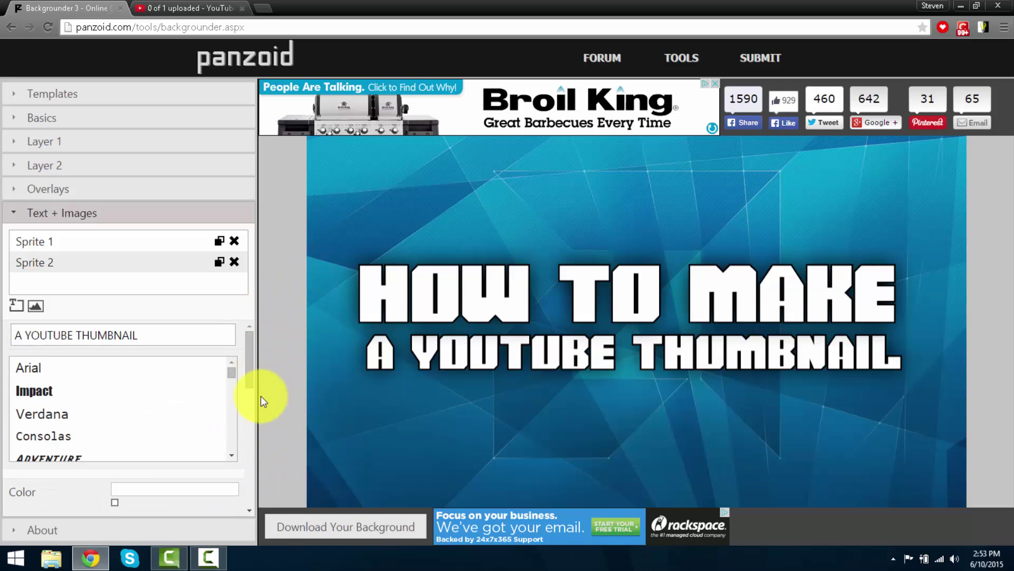
left_click(190, 337)
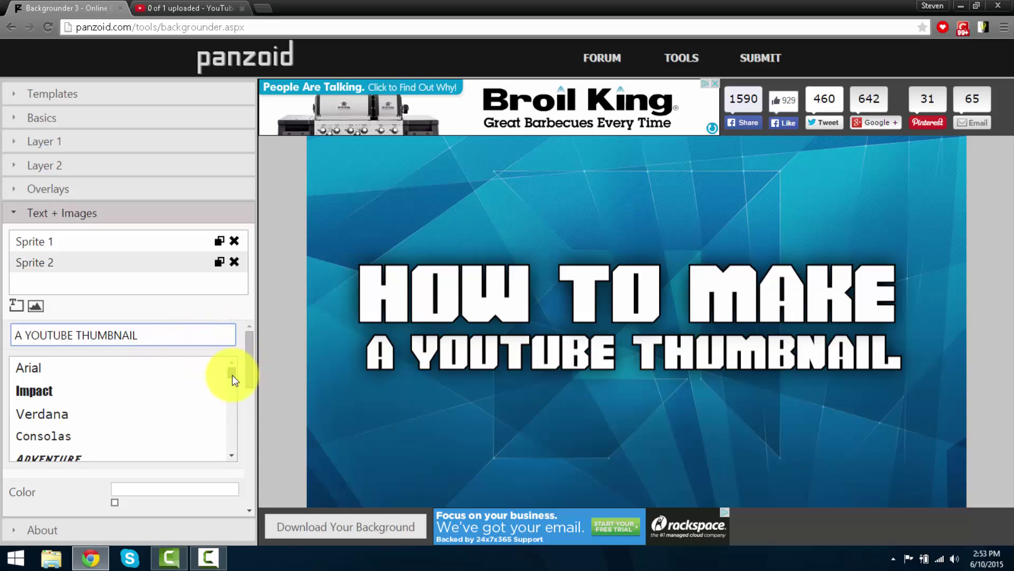
left_click_drag(234, 379, 227, 429)
left_click(189, 398)
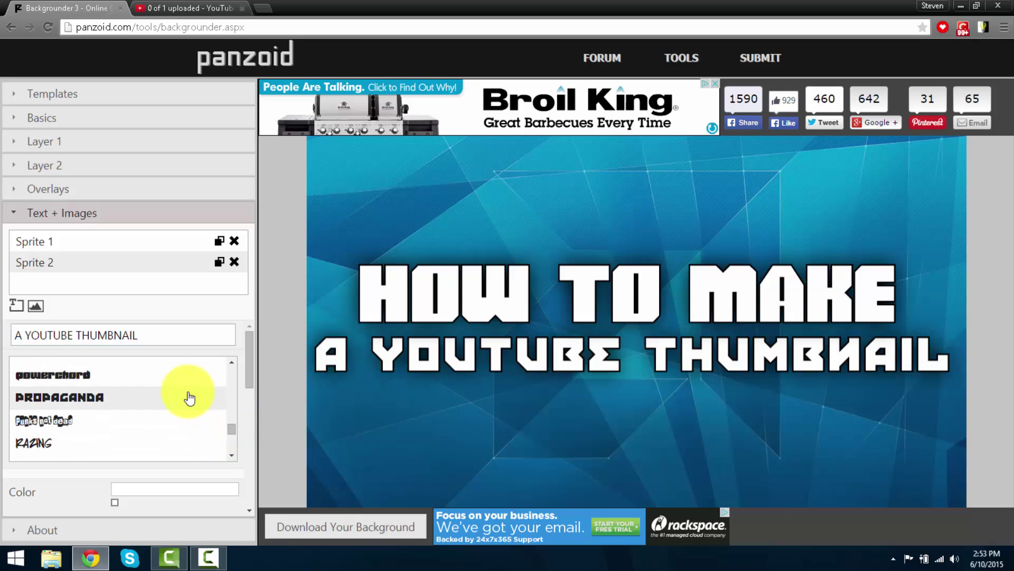
left_click(178, 426)
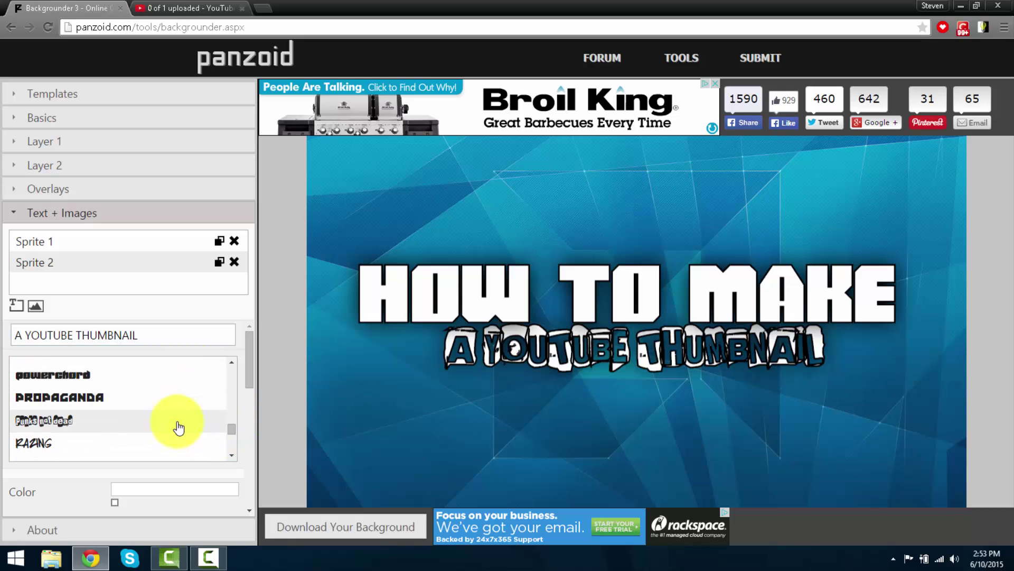
left_click(170, 439)
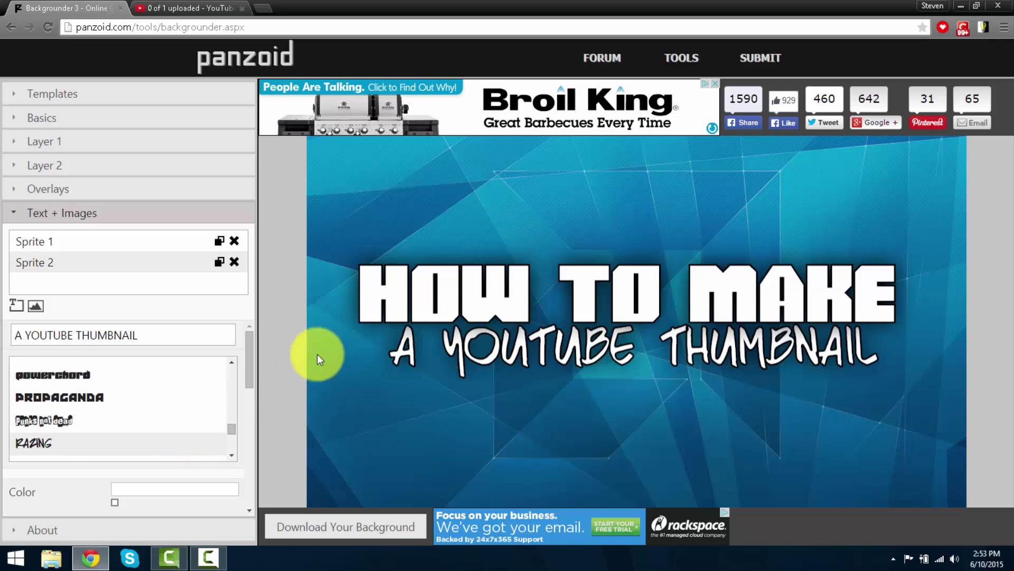
mouse_move(373, 331)
left_mouse_down()
mouse_move(363, 359)
mouse_move(363, 330)
left_mouse_up()
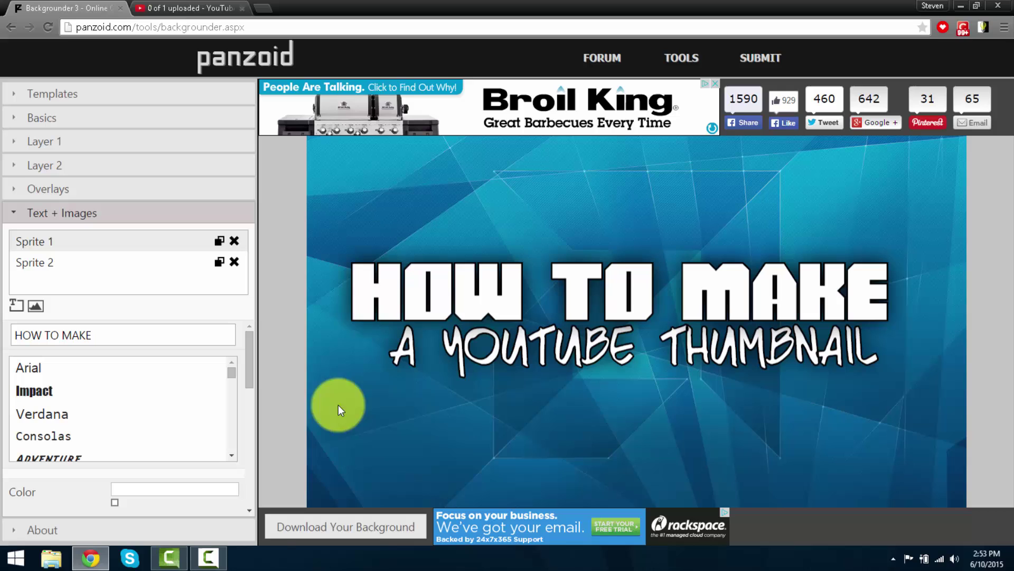
- Render the blue 'HOW TO MAKE' thumbnail and save it as the 491 KB backgrounder (1).png
left_click(363, 527)
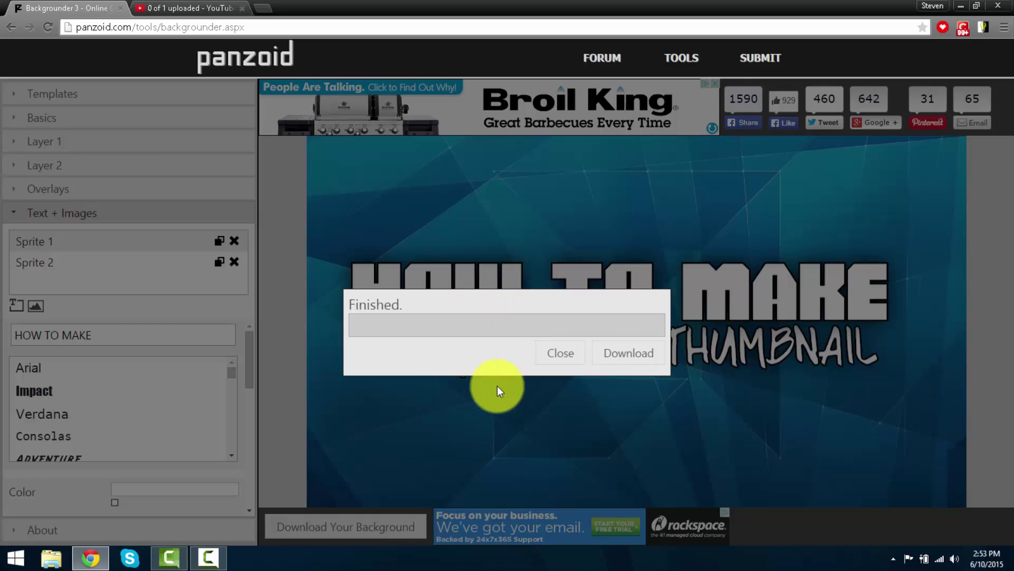
left_click(605, 357)
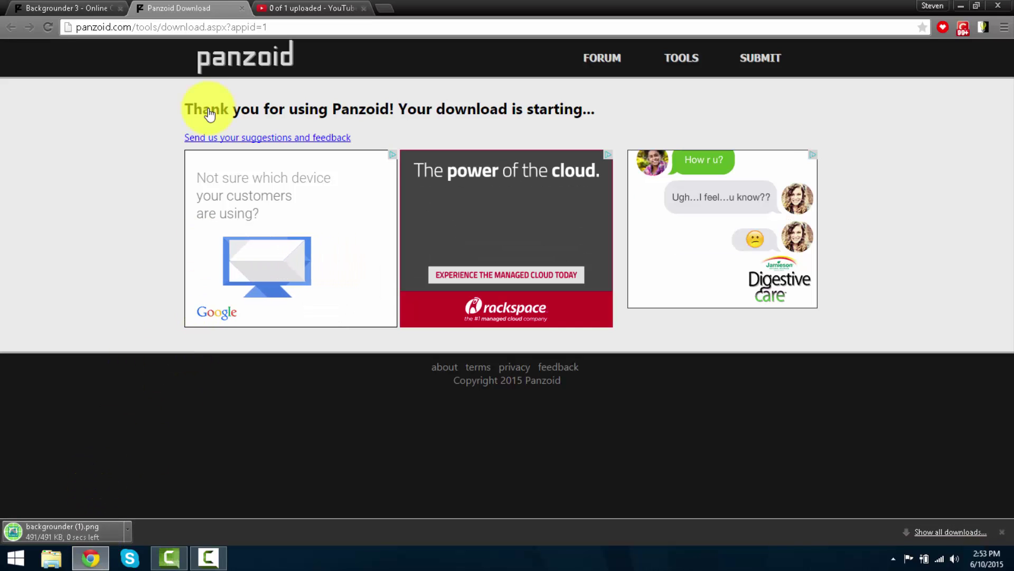
- On the YouTube upload tab, open the custom thumbnail file picker, then cancel without choosing a file
left_click(338, 7)
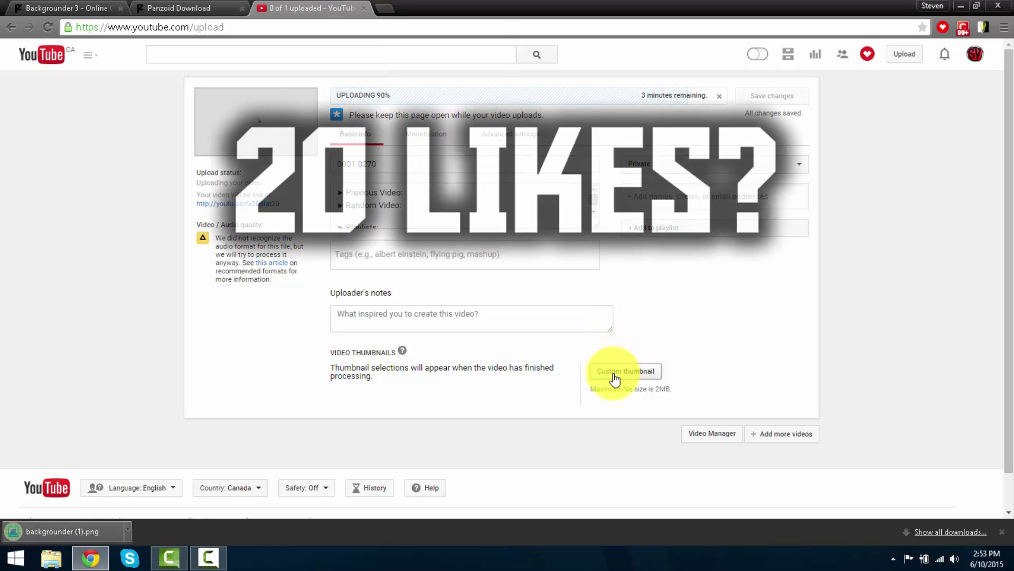
left_click(614, 372)
left_click(360, 264)
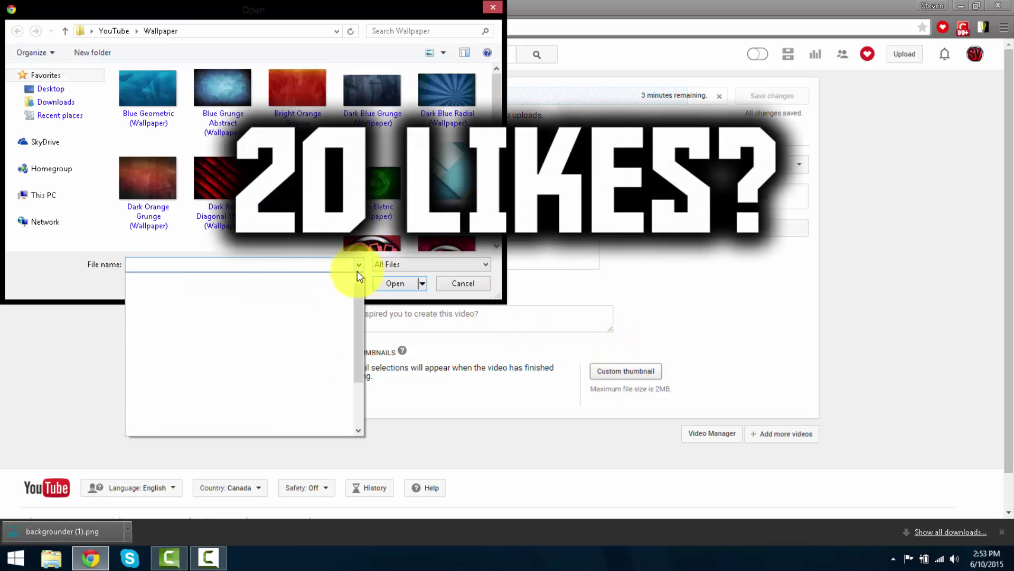
left_click(449, 285)
left_click(452, 281)
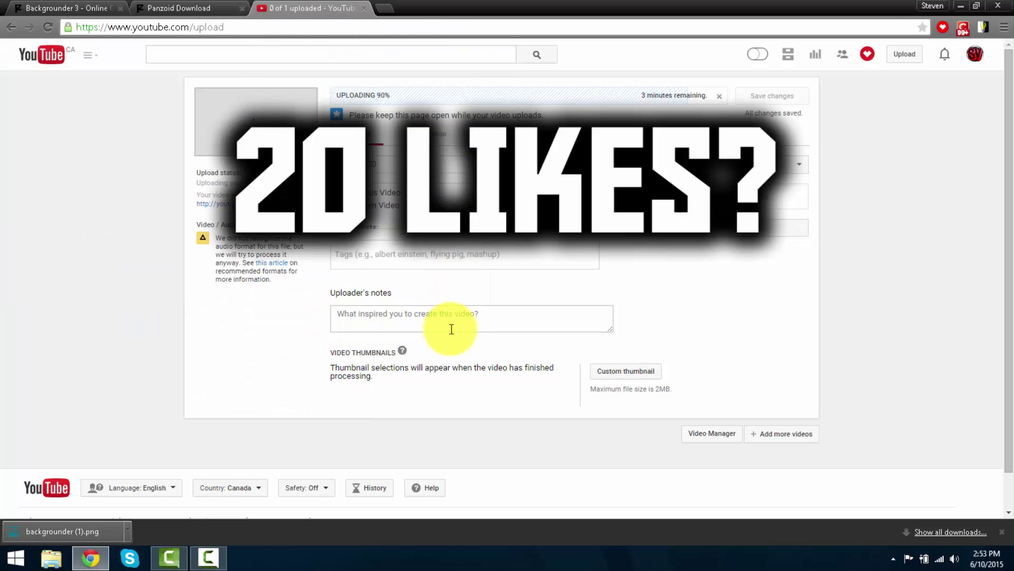